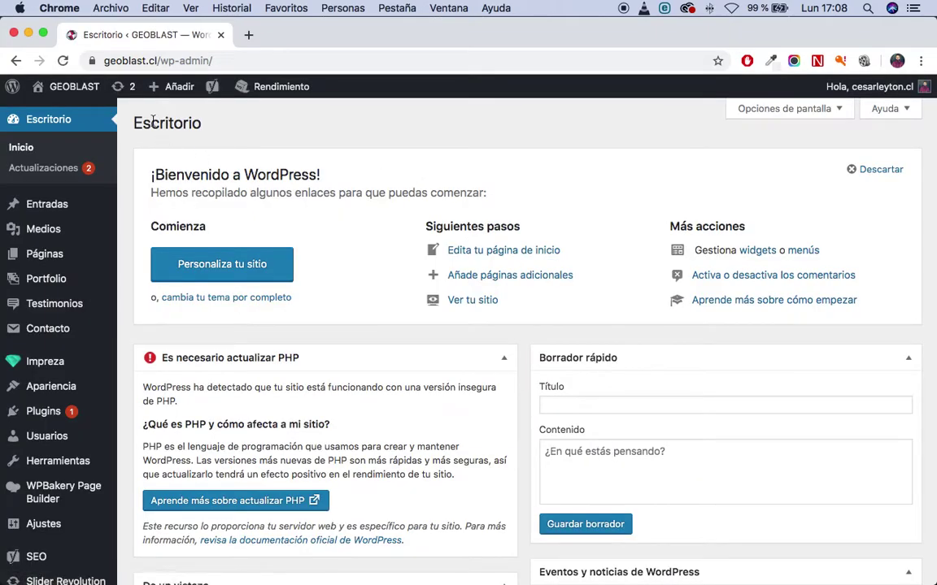
# Step: Open the live GEOBLAST site from the dashboard and go to the Profesionales page under Nosotros
pyautogui.click(60, 114)
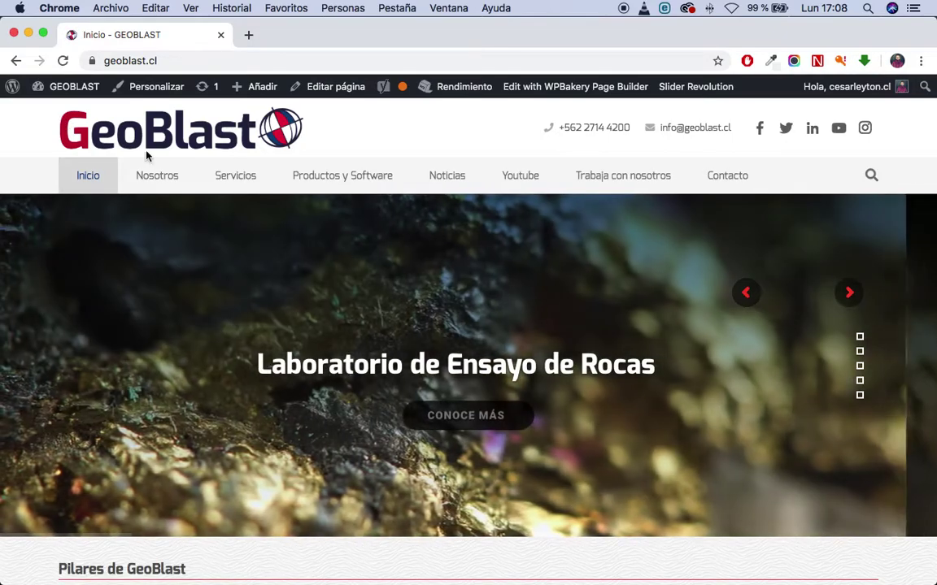
pyautogui.moveTo(165, 173)
pyautogui.rightClick(144, 263)
pyautogui.press('Escape')
pyautogui.click(143, 263)
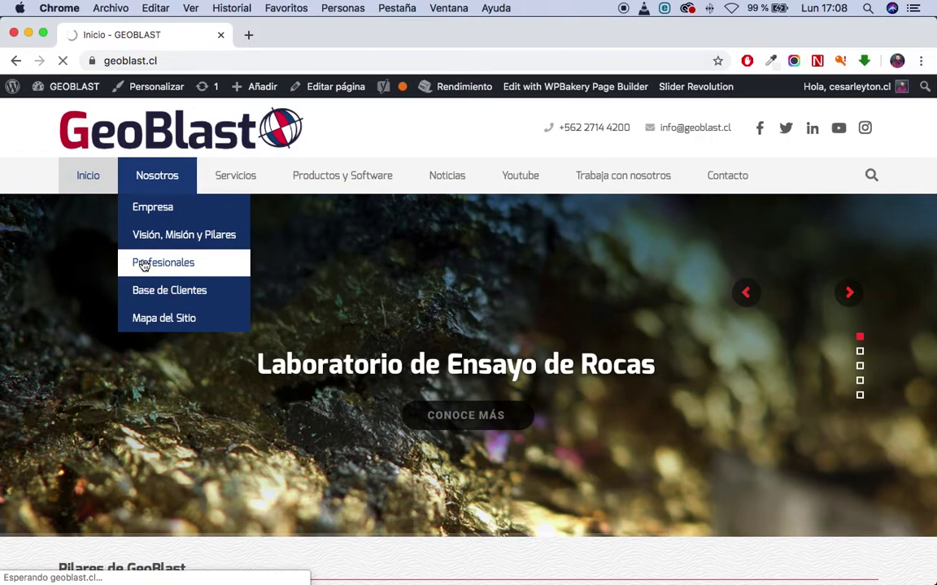
pyautogui.scroll(-5, 456, 310)
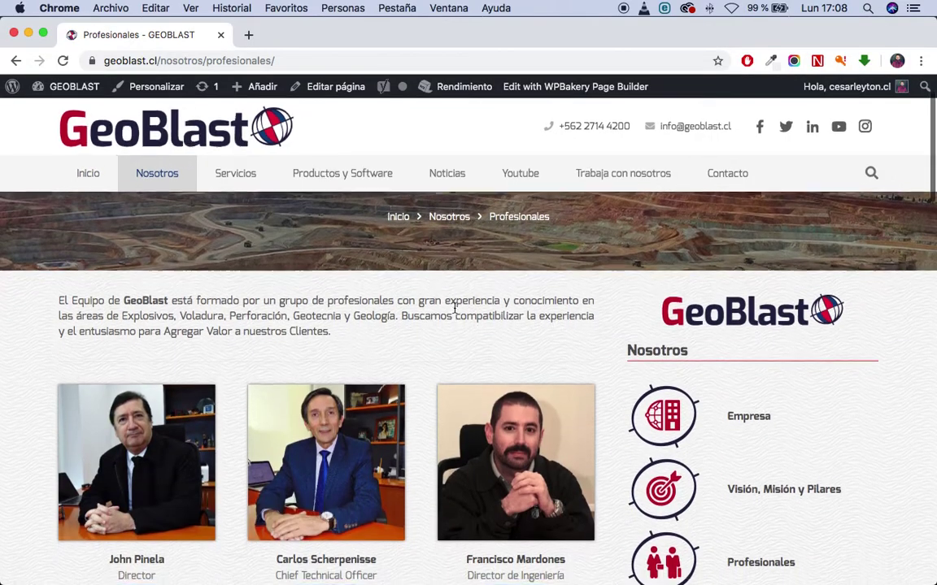
pyautogui.click(334, 446)
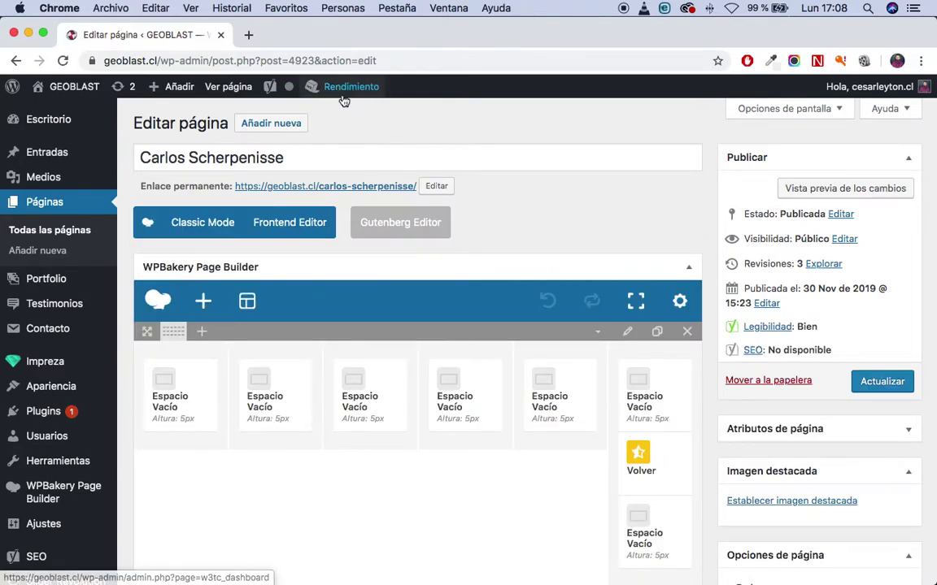
pyautogui.scroll(-10, 513, 327)
pyautogui.scroll(-5, 514, 327)
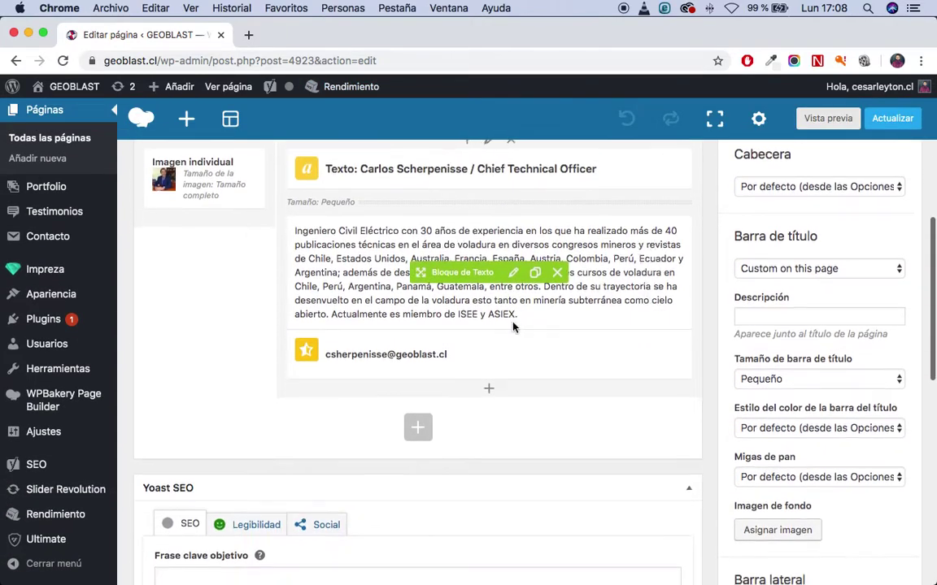
pyautogui.scroll(6, 512, 324)
pyautogui.scroll(10, 513, 323)
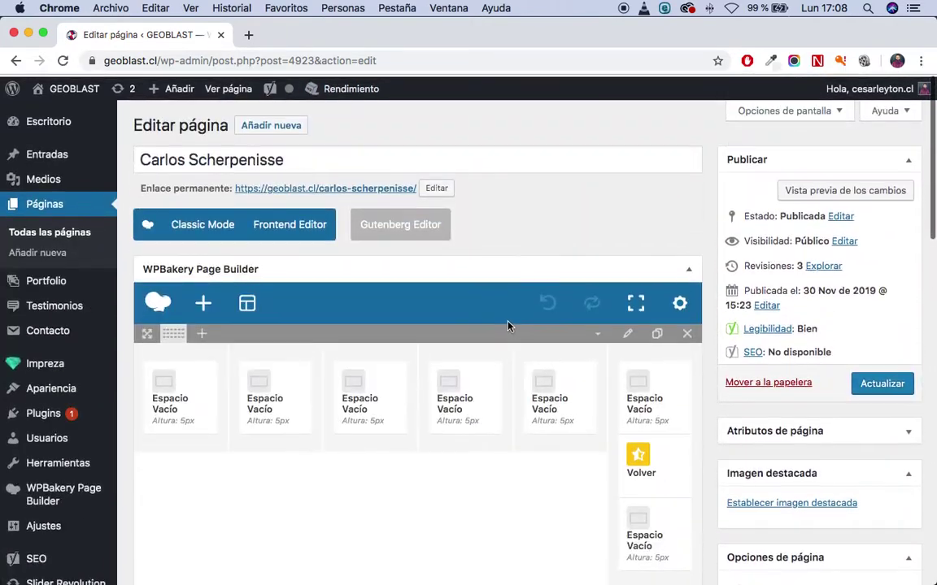
# Step: Switch the profile page to Classic Mode, show its content as HTML, and copy all the code
pyautogui.click(210, 228)
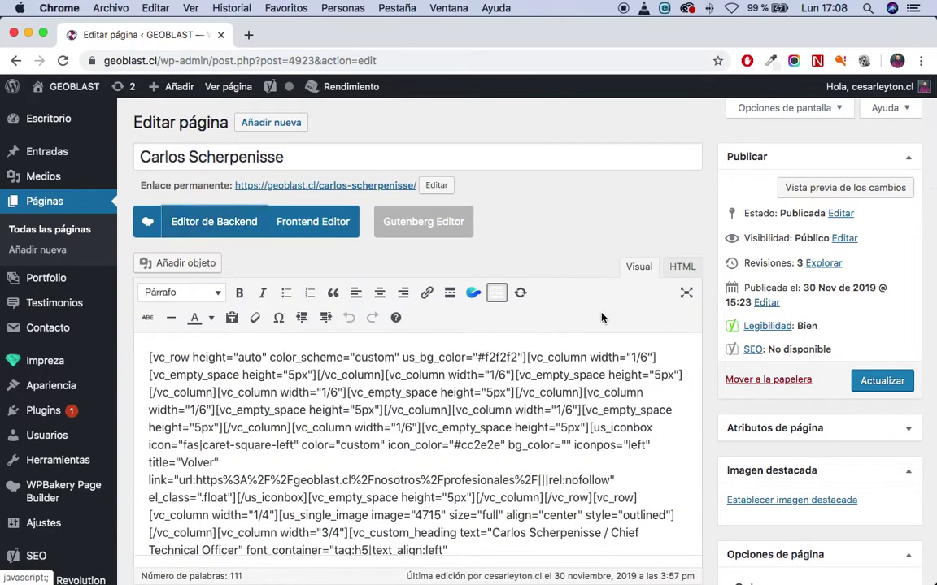
pyautogui.click(688, 268)
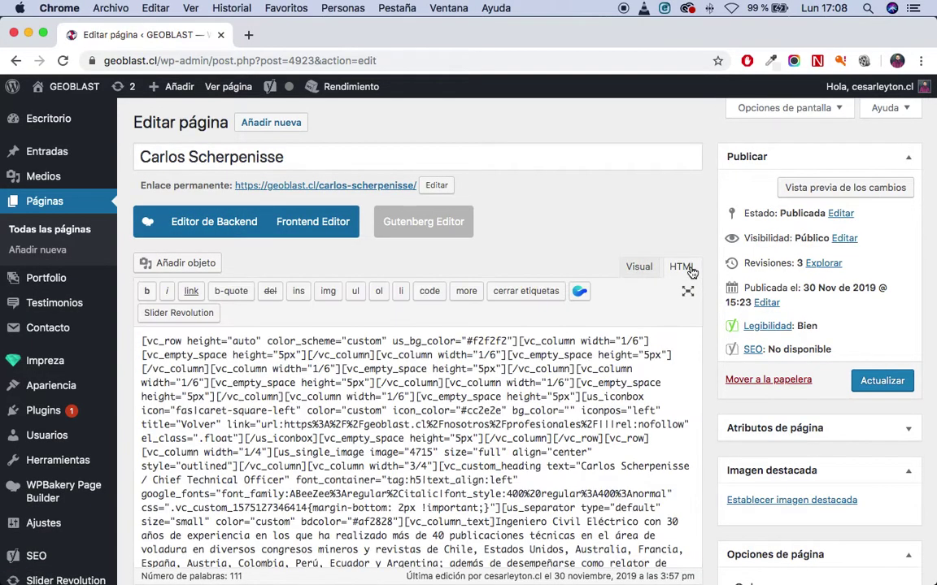
pyautogui.click(538, 358)
pyautogui.press('super+a')
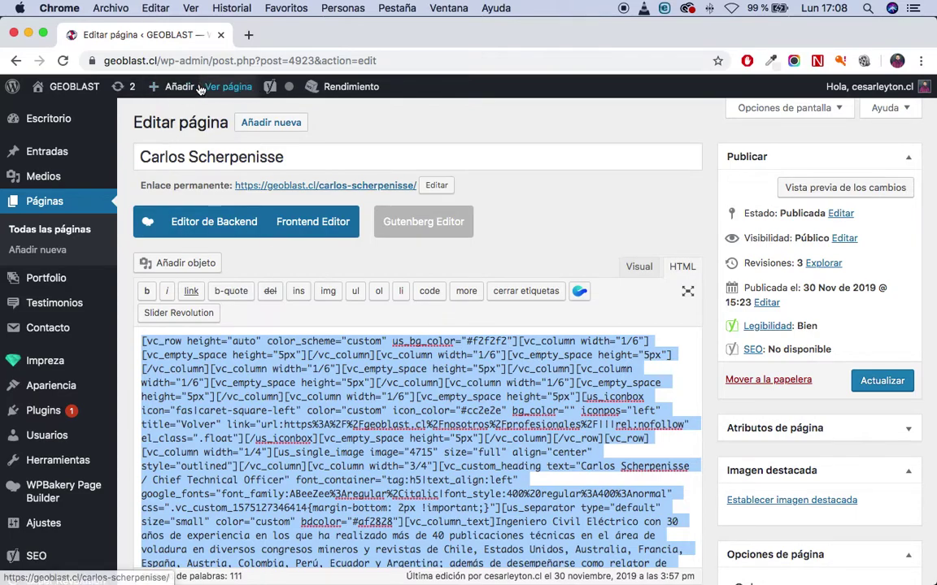
# Step: Start a new WordPress page in a separate browser tab
pyautogui.moveTo(167, 86)
pyautogui.click(165, 152)
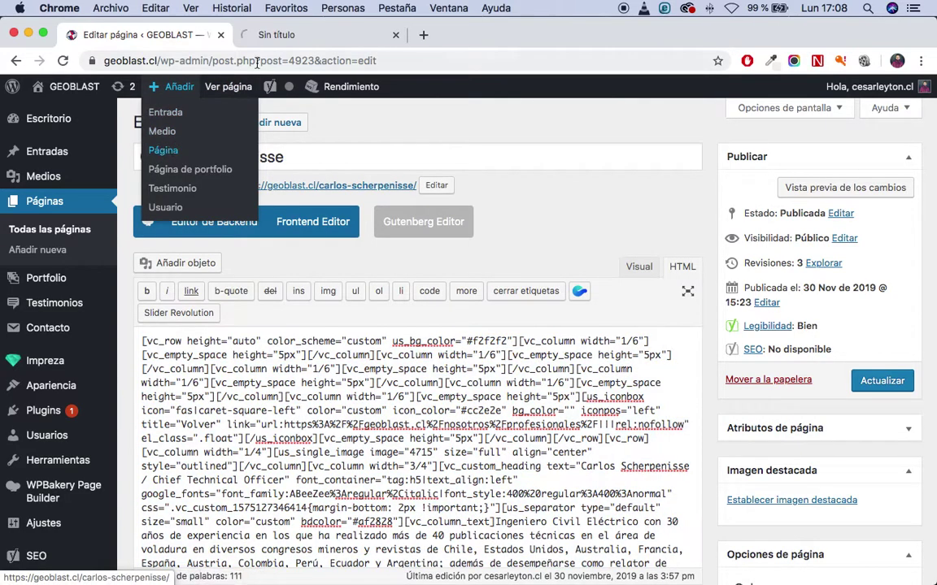
pyautogui.click(285, 36)
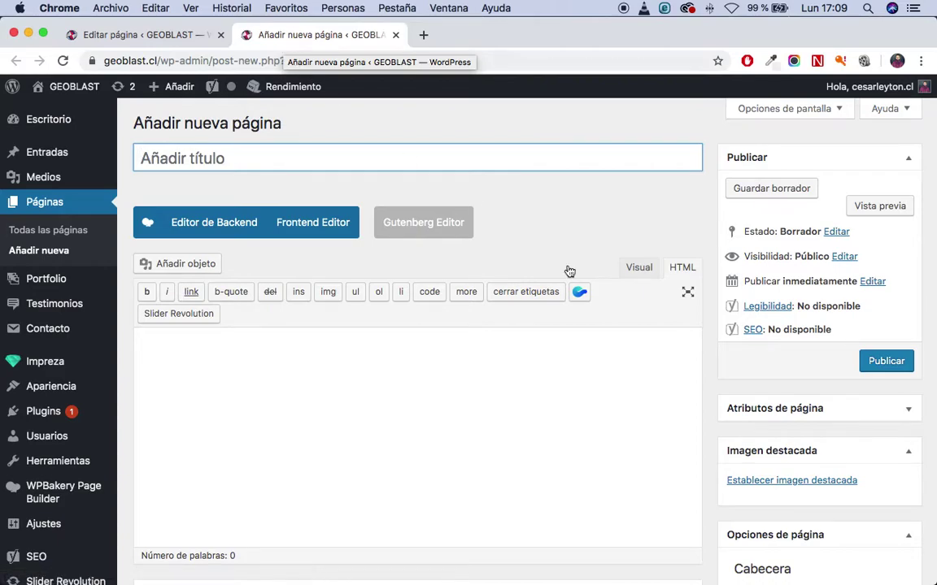
# Step: Paste the copied code into the new page's HTML content and switch to the Backend Editor
pyautogui.click(683, 272)
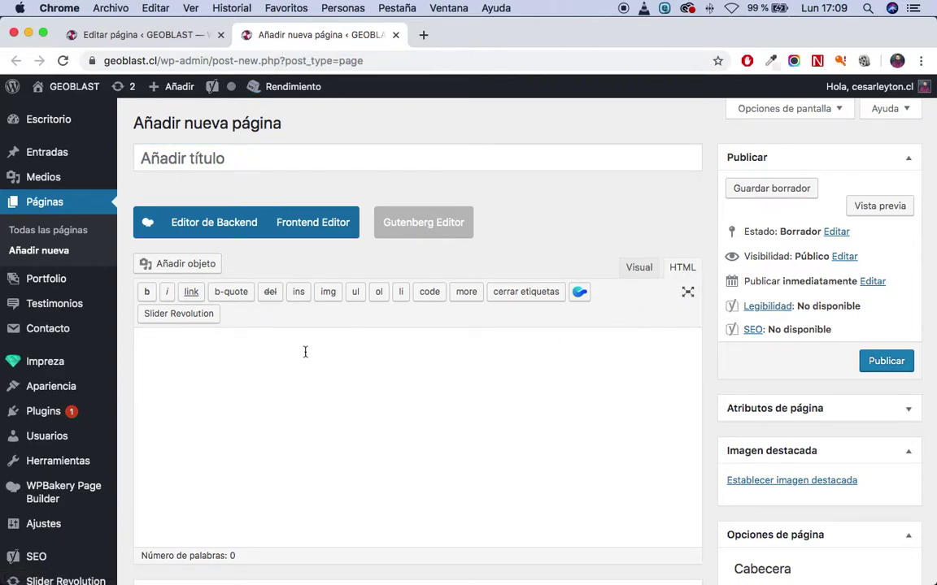
pyautogui.press('super+v')
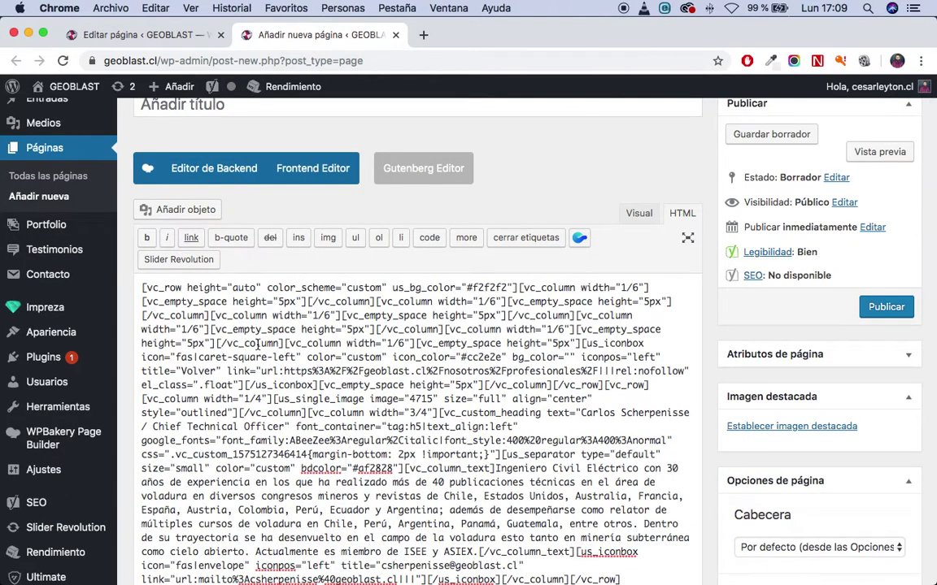
pyautogui.click(205, 168)
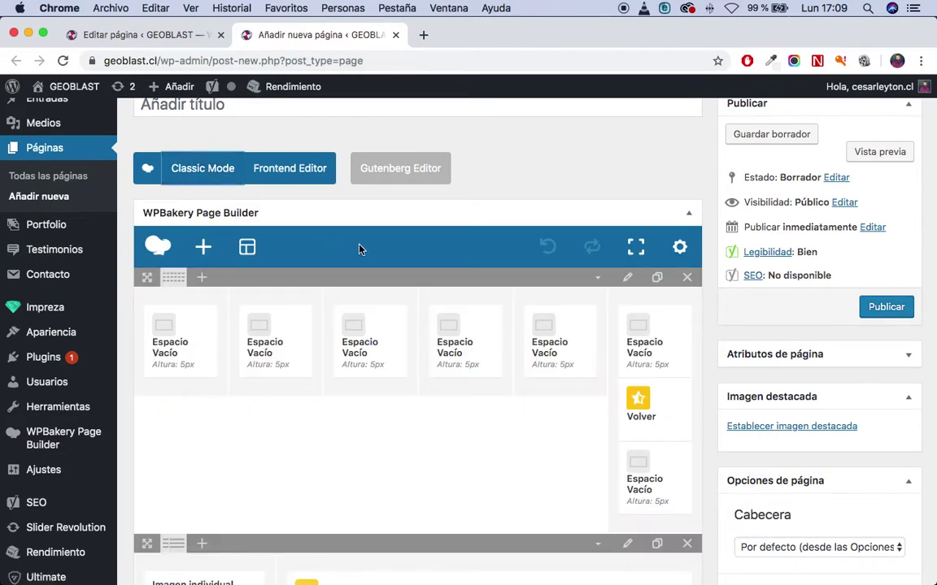
# Step: Title the new page "Persona nueva" and dismiss the antivirus notification
pyautogui.scroll(2, 215, 143)
pyautogui.click(211, 162)
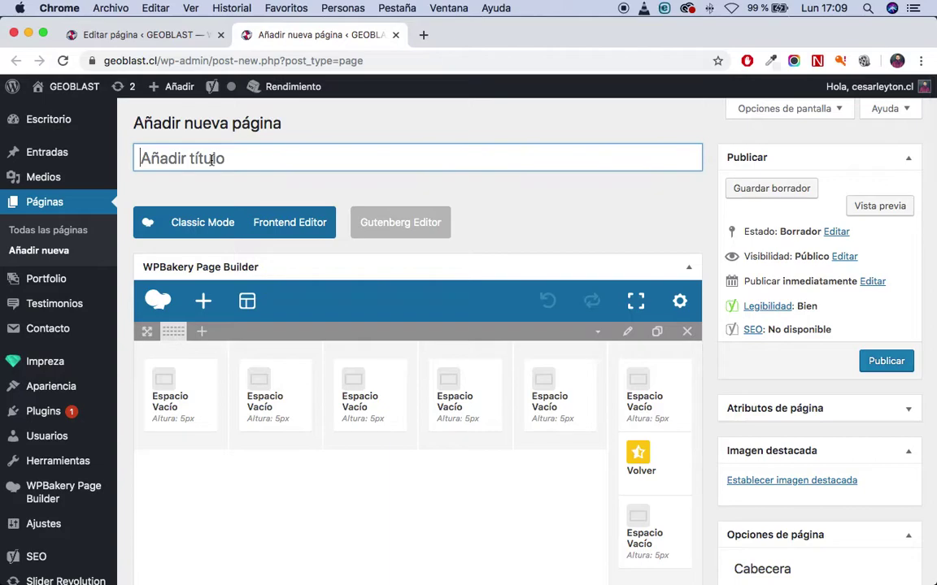
pyautogui.write('Perso')
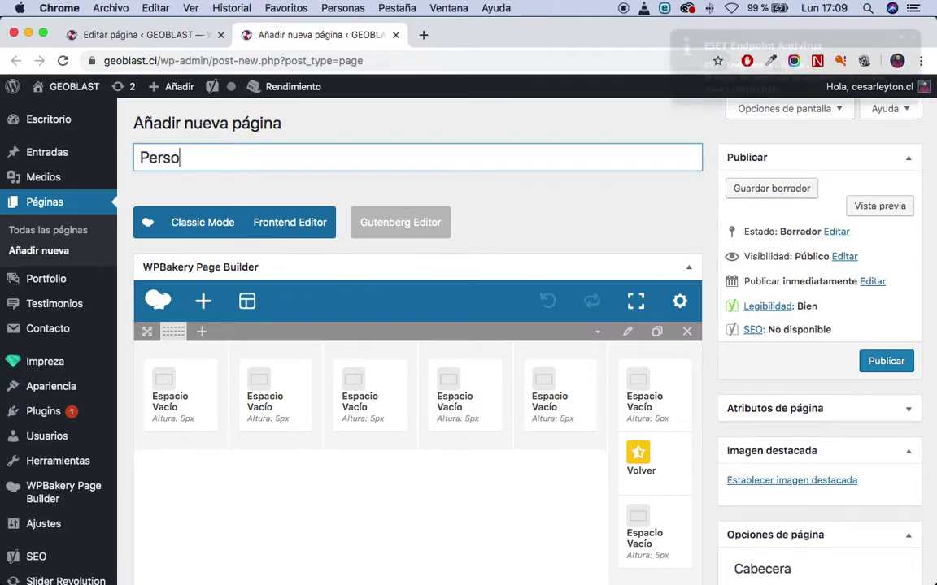
pyautogui.write('na nueca')
pyautogui.press('BackSpace')
pyautogui.press('BackSpace')
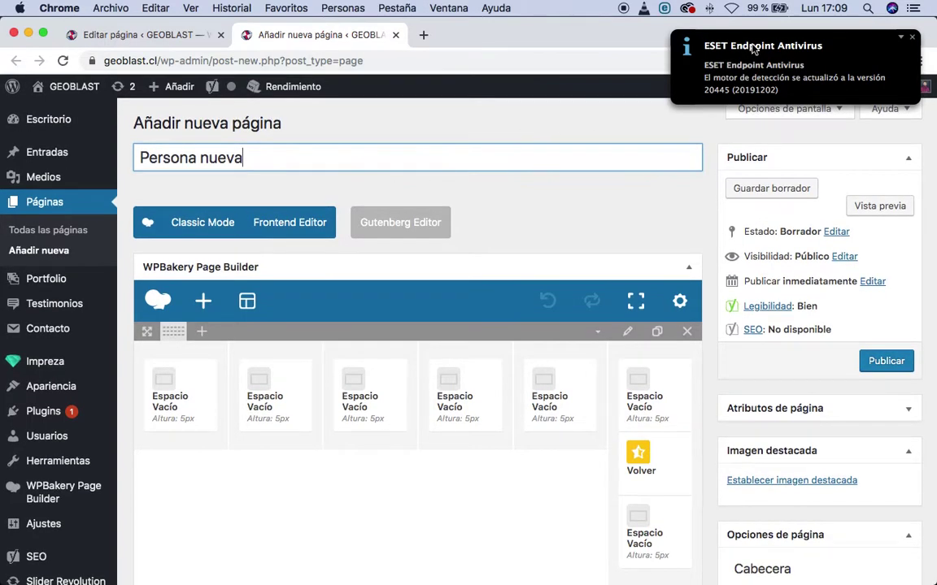
pyautogui.click(914, 40)
# Step: Replace the photo in the Imagen individual element with the long-haired woman's portrait from the media library and save the change
pyautogui.scroll(-8, 498, 217)
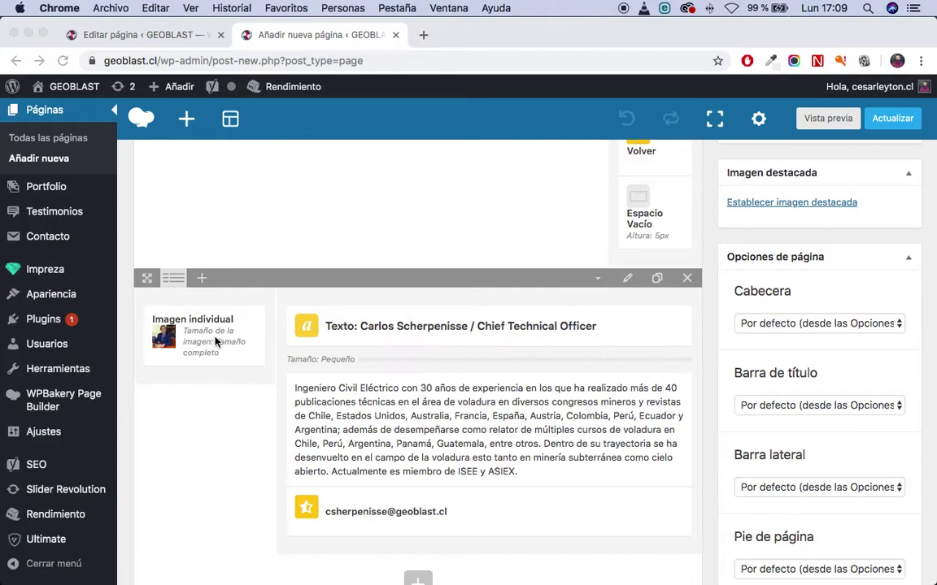
pyautogui.moveTo(213, 335)
pyautogui.click(208, 304)
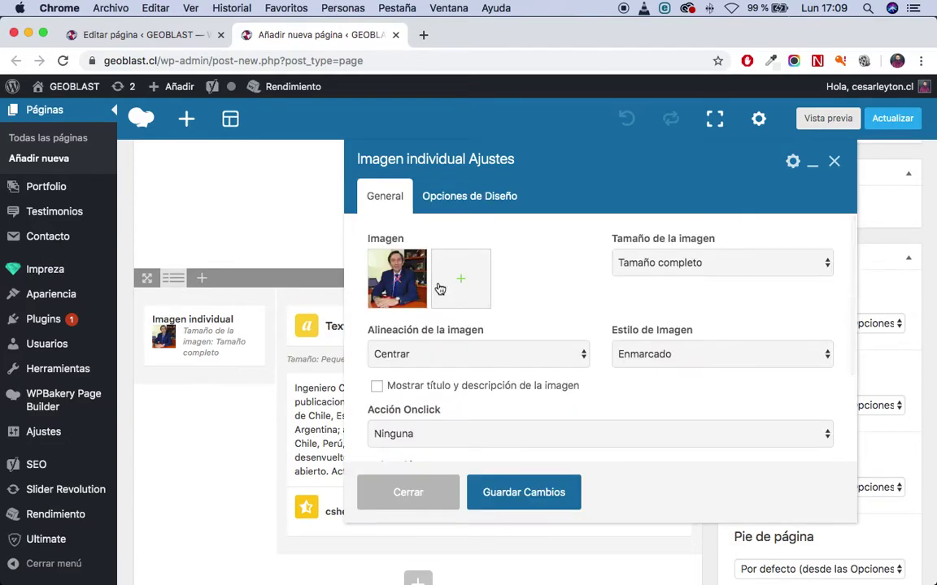
pyautogui.click(459, 279)
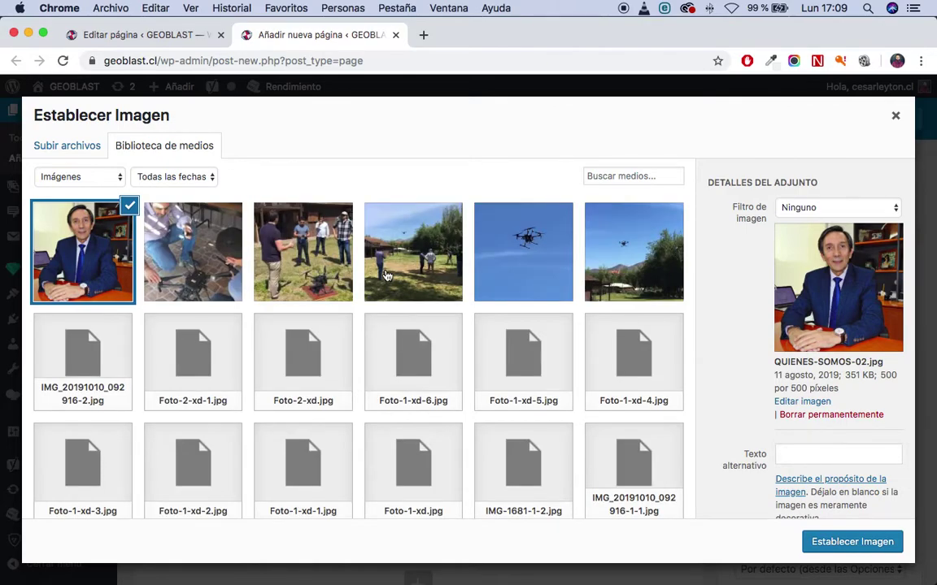
pyautogui.scroll(-10, 387, 277)
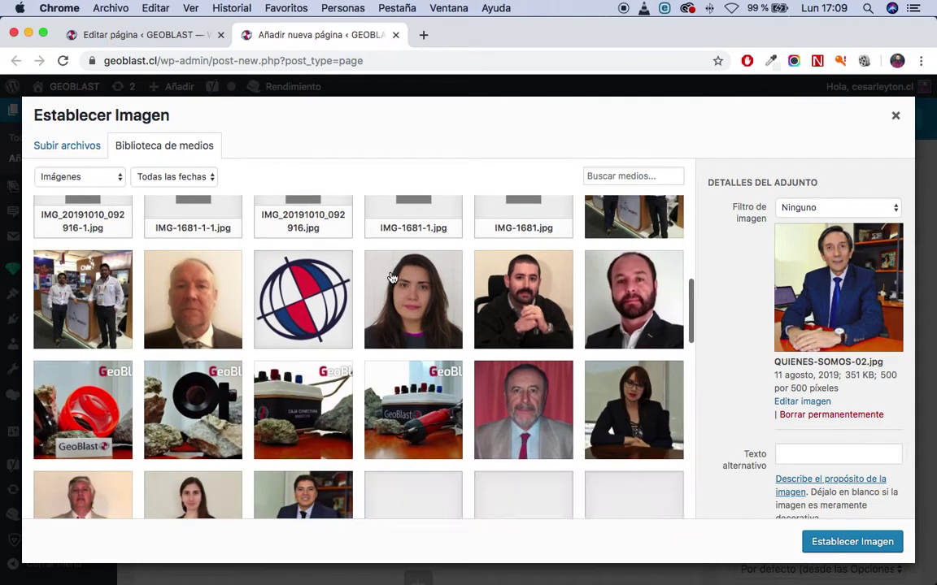
pyautogui.click(391, 278)
pyautogui.click(848, 544)
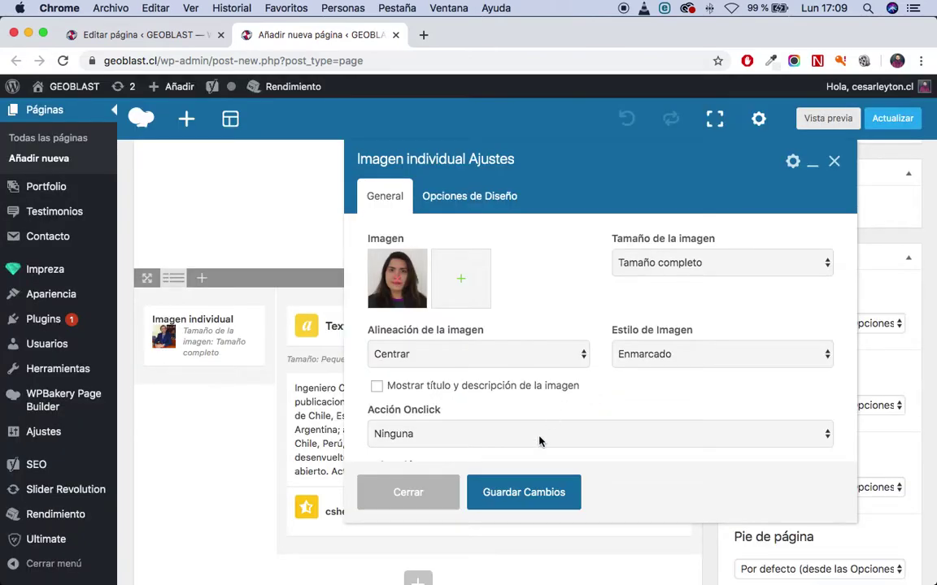
pyautogui.click(529, 492)
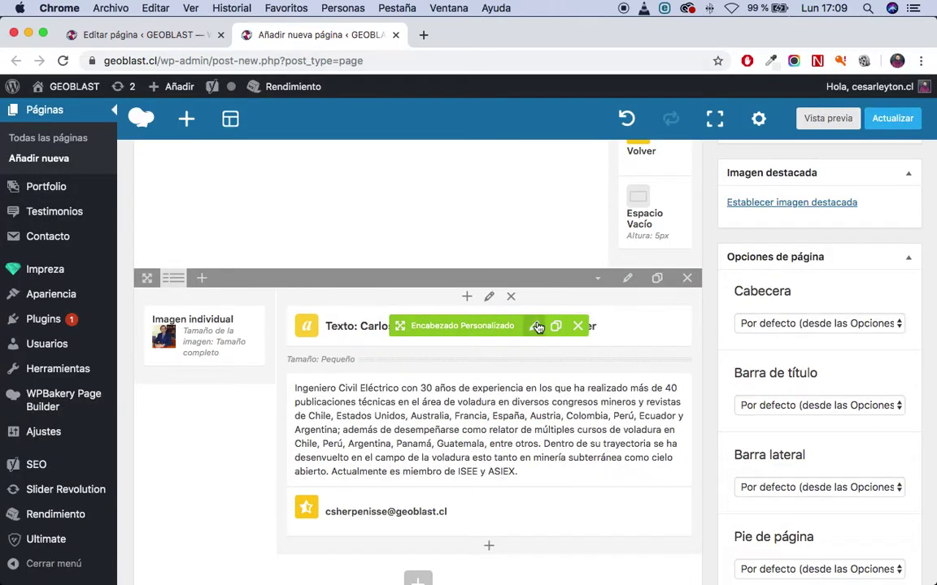
# Step: Set the custom heading's text to "Nombre / Cargo" and save the change
pyautogui.click(535, 326)
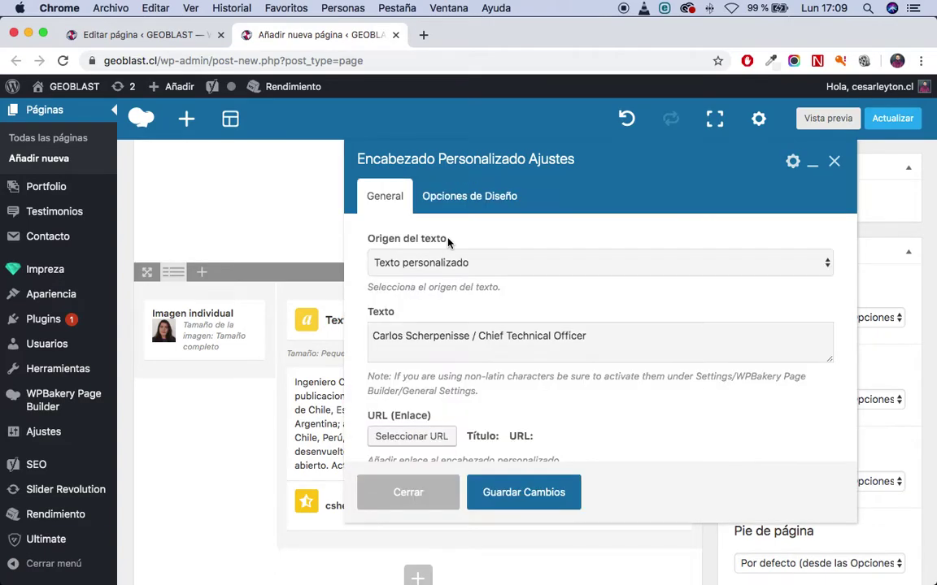
pyautogui.moveTo(470, 336); pyautogui.dragTo(587, 335)
pyautogui.moveTo(373, 336); pyautogui.dragTo(469, 336)
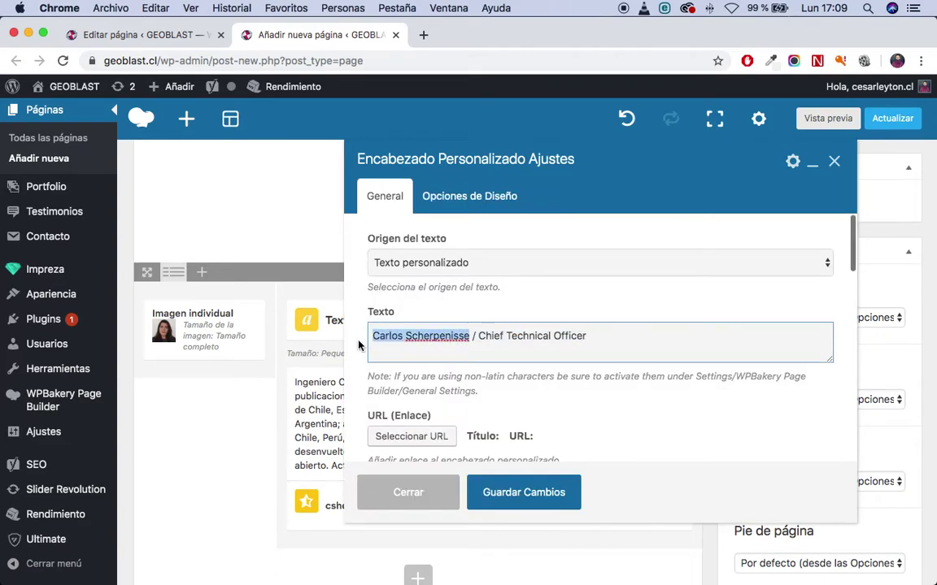
pyautogui.write('Nombre')
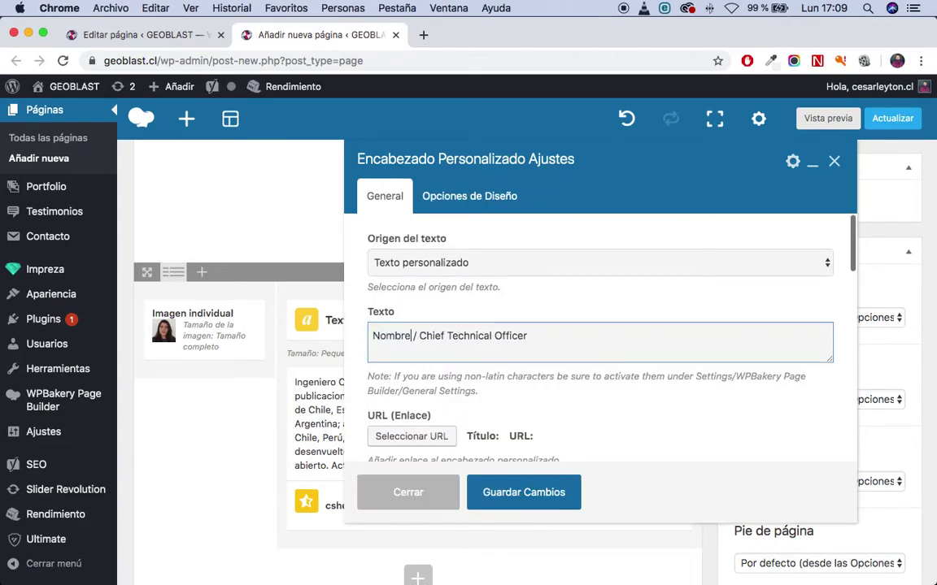
pyautogui.moveTo(419, 339); pyautogui.dragTo(611, 339)
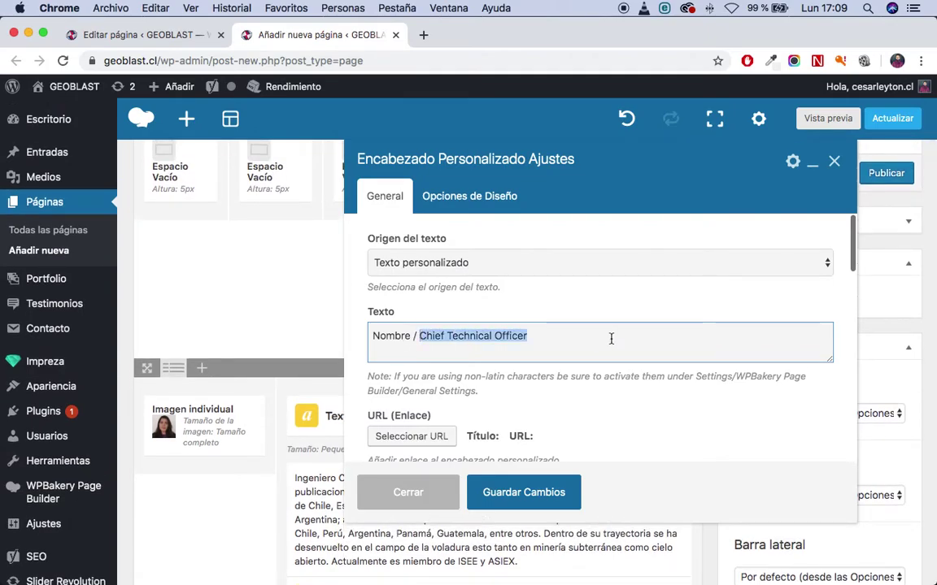
pyautogui.write('Cargo')
pyautogui.click(532, 492)
# Step: Replace the biography in the text block with "Cambiar texto" and save the change
pyautogui.scroll(-3, 526, 478)
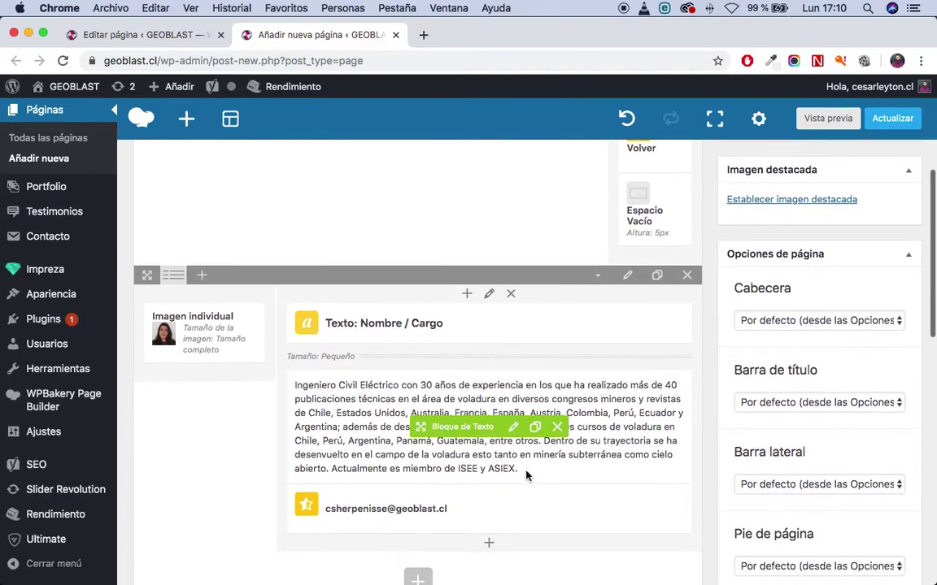
pyautogui.click(513, 417)
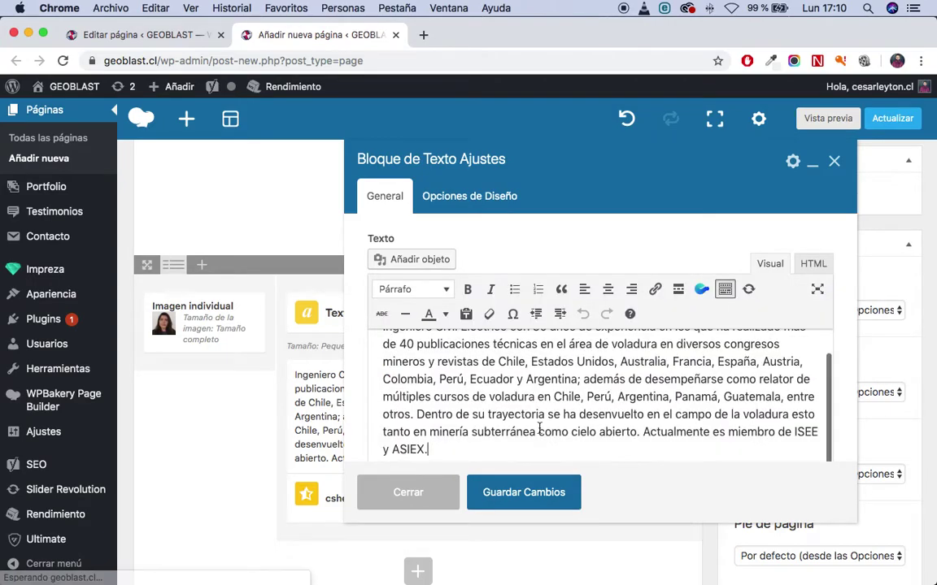
pyautogui.moveTo(480, 450); pyautogui.dragTo(404, 311)
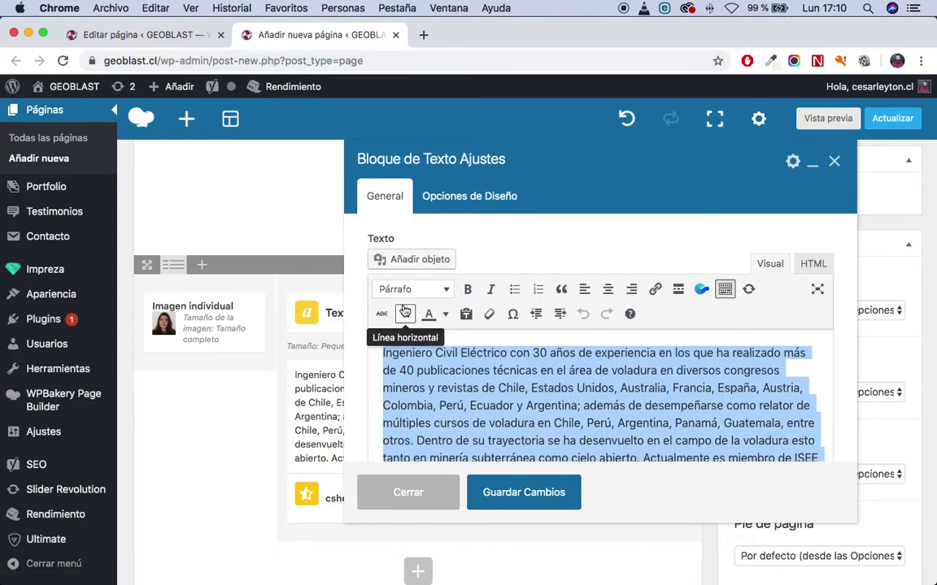
pyautogui.write('Cambiar tr')
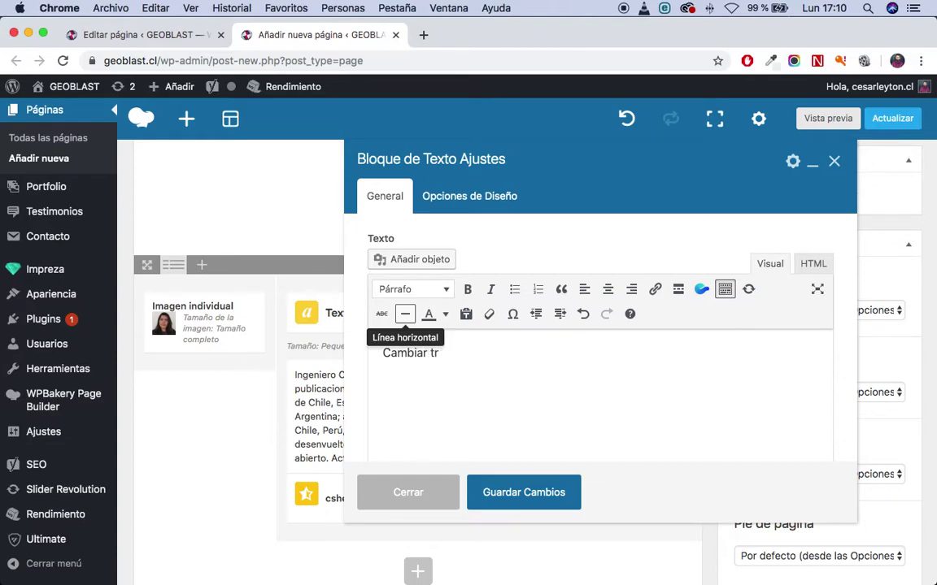
pyautogui.press('BackSpace')
pyautogui.write('exto')
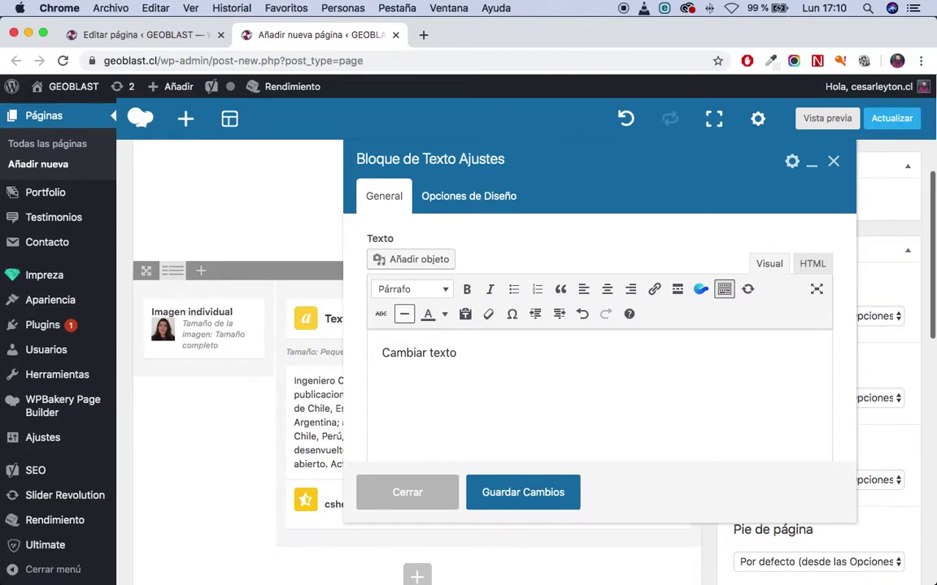
pyautogui.click(524, 493)
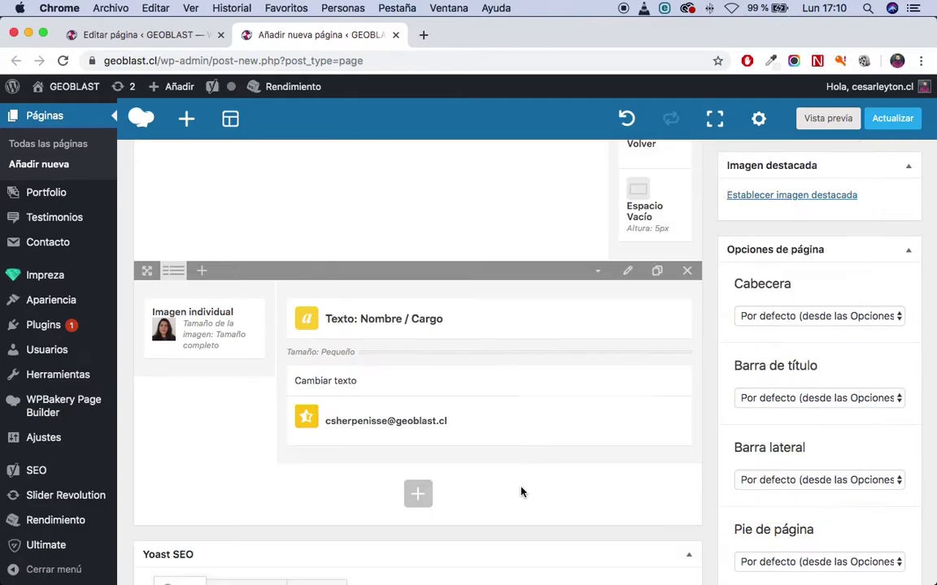
# Step: In the icon box settings, replace the part before the @ in the title's e-mail with "nombre"
pyautogui.moveTo(458, 437)
pyautogui.click(508, 422)
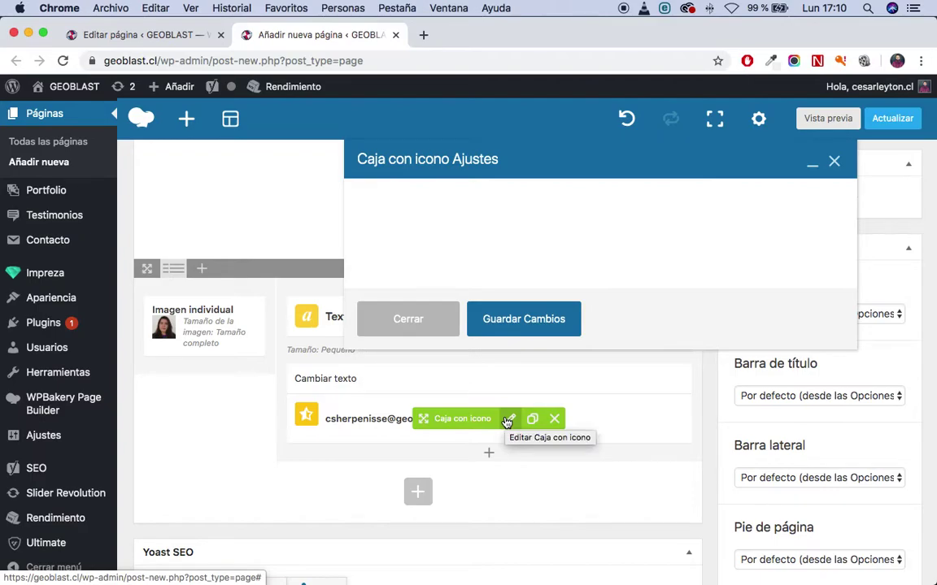
pyautogui.scroll(-2, 500, 356)
pyautogui.moveTo(497, 369); pyautogui.dragTo(371, 369)
pyautogui.click(399, 369)
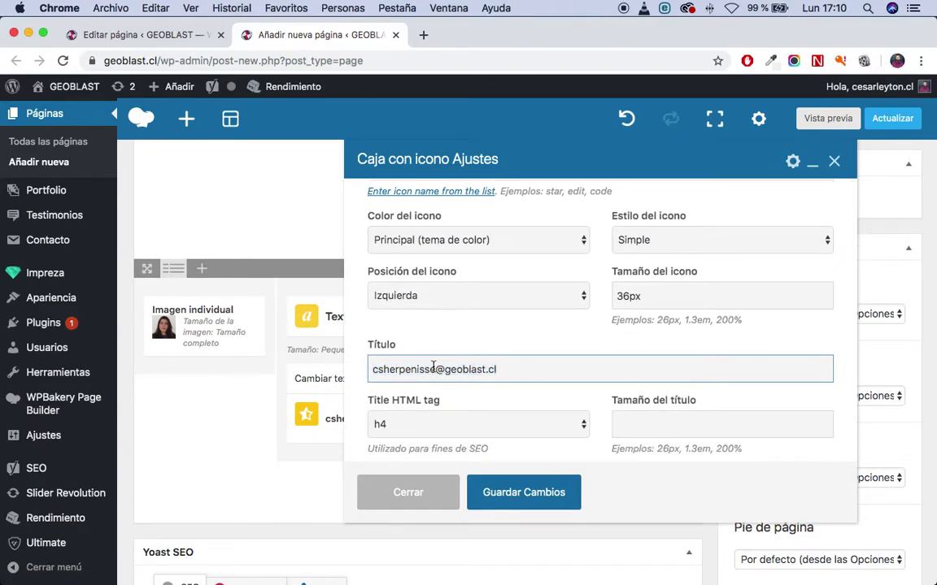
pyautogui.moveTo(435, 369); pyautogui.dragTo(344, 370)
pyautogui.write('nombre')
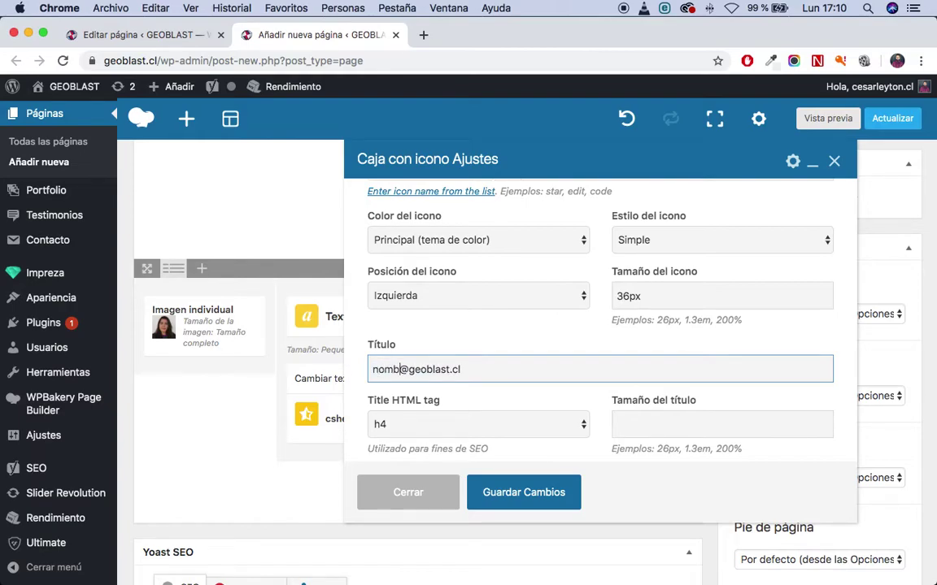
# Step: Point the icon box's mailto link to the same placeholder e-mail, with "nombre" before the @, and save the changes
pyautogui.scroll(-5, 575, 358)
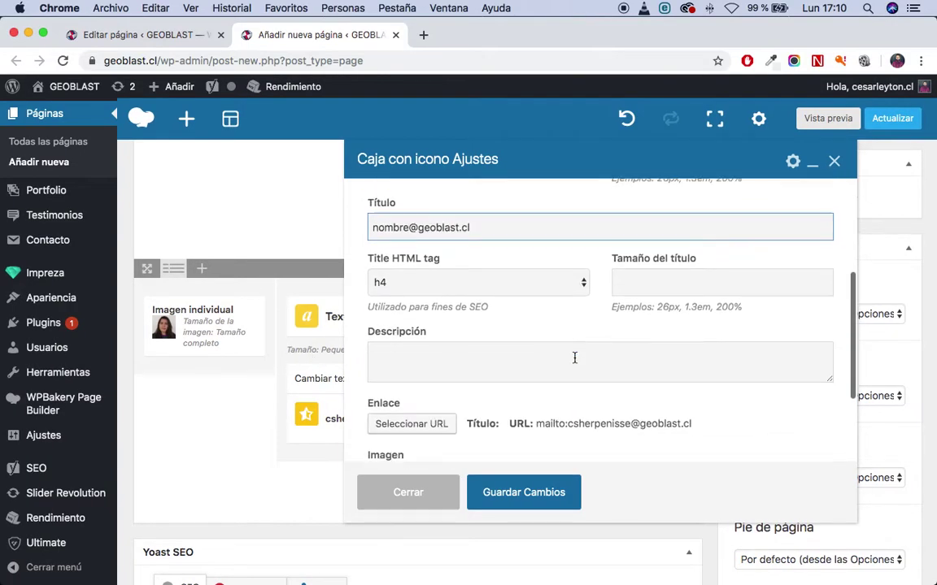
pyautogui.click(432, 425)
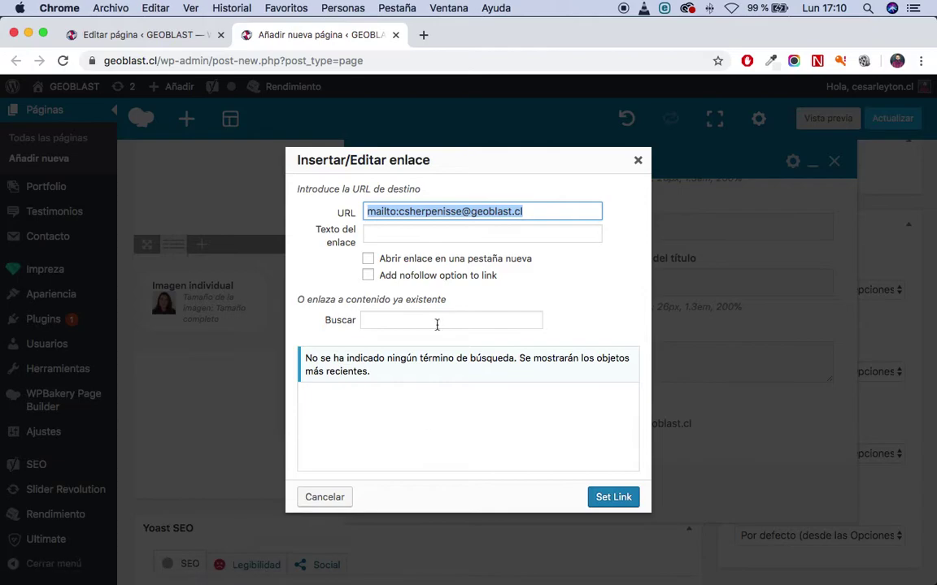
pyautogui.click(402, 211)
pyautogui.moveTo(400, 212); pyautogui.dragTo(455, 210)
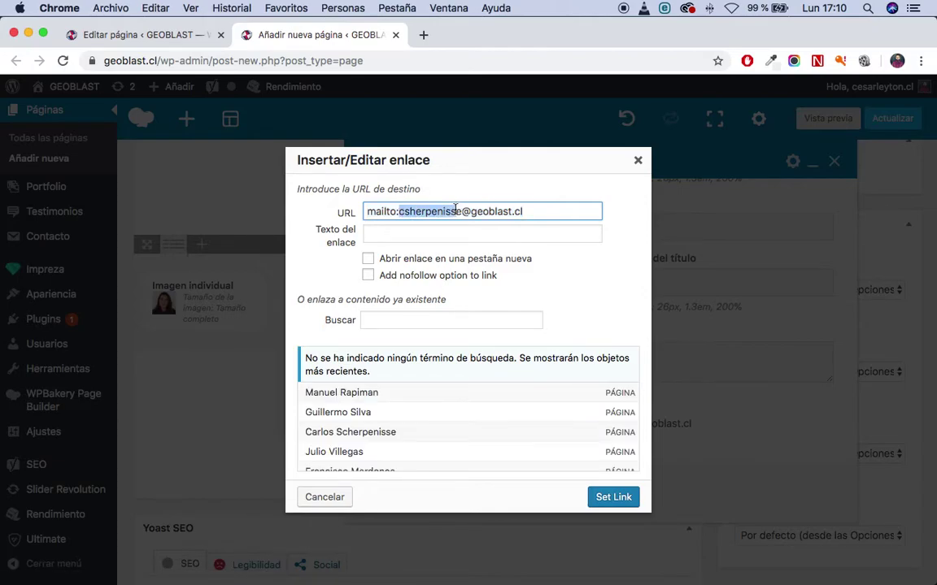
pyautogui.write('nombre')
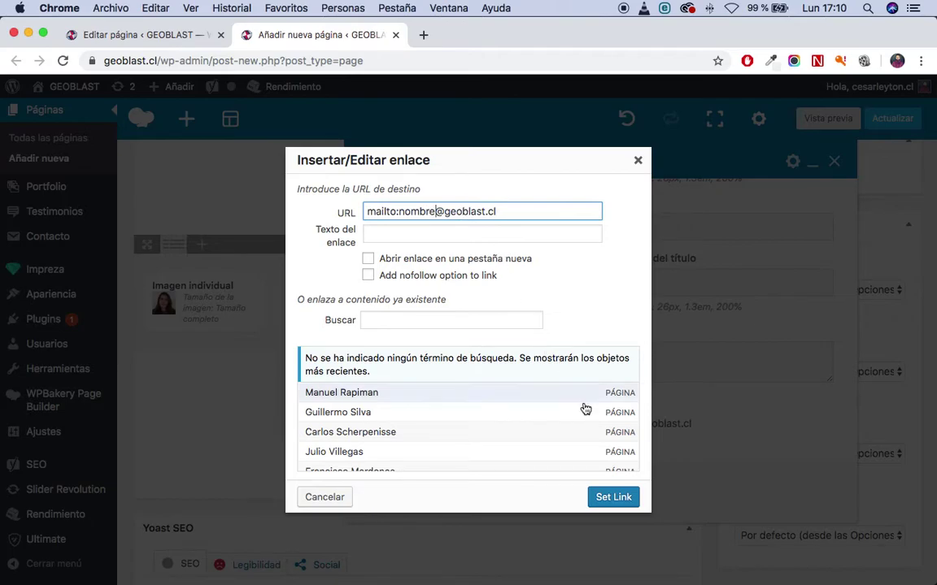
pyautogui.click(609, 497)
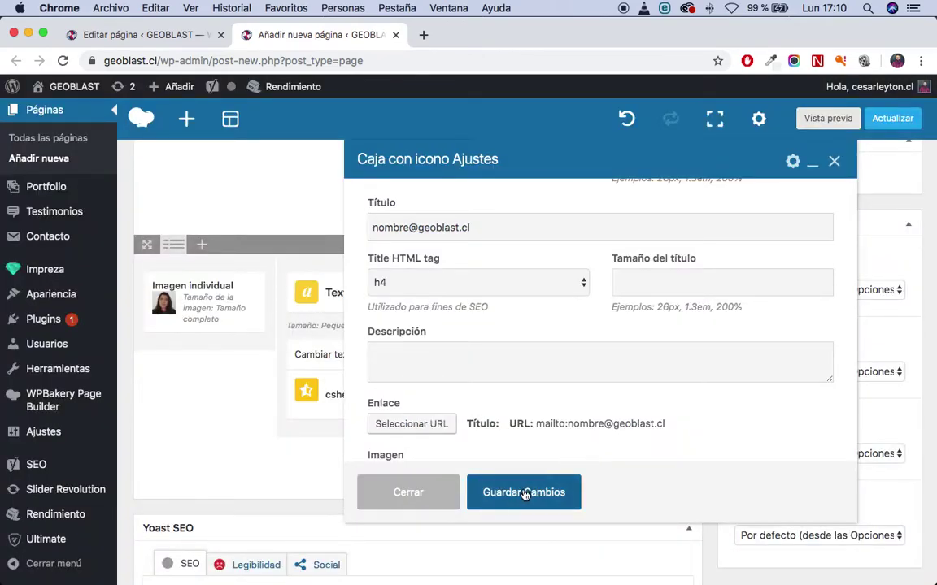
pyautogui.click(491, 492)
# Step: Set the page's title bar to "Custom on this page" with the size "Pequeño"
pyautogui.scroll(-2, 799, 327)
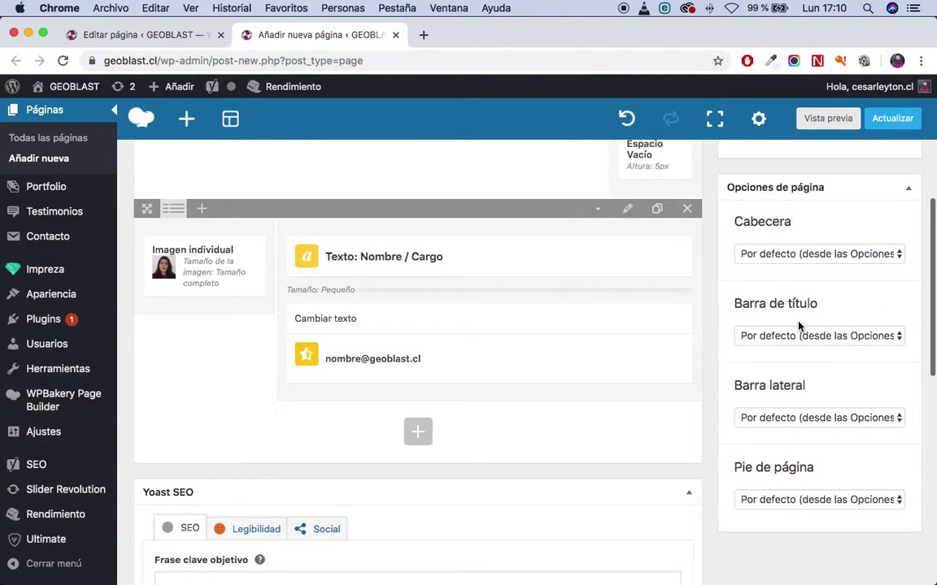
pyautogui.click(789, 335)
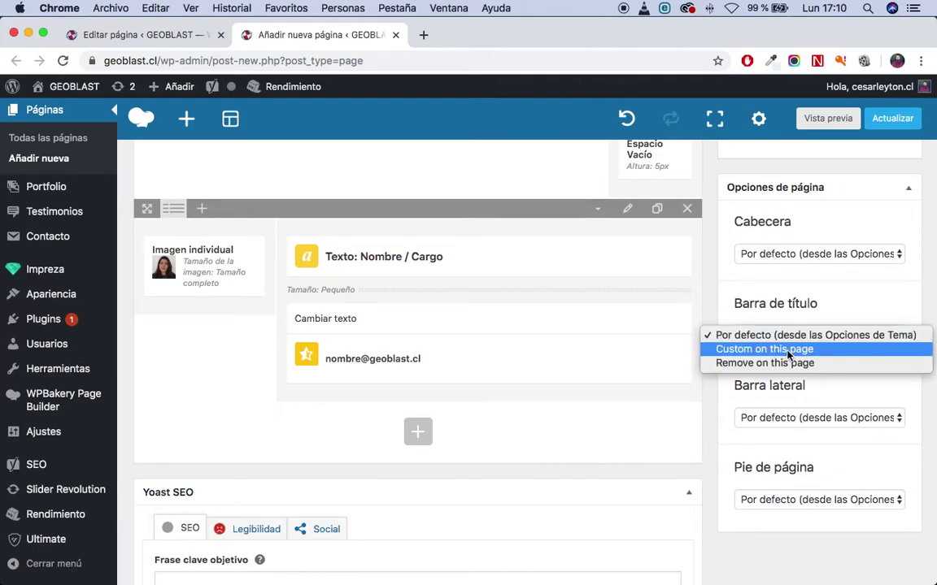
pyautogui.click(788, 351)
pyautogui.scroll(-3, 805, 381)
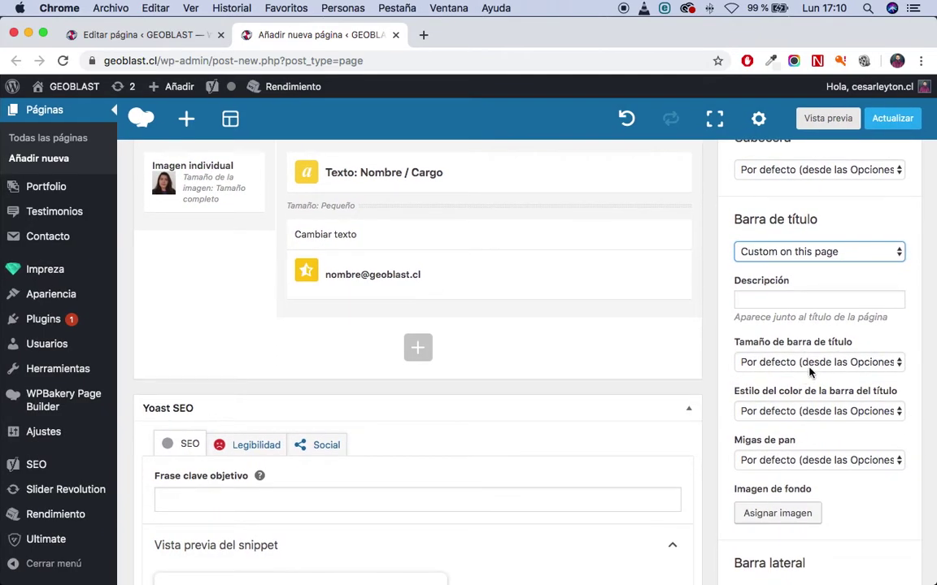
pyautogui.click(805, 364)
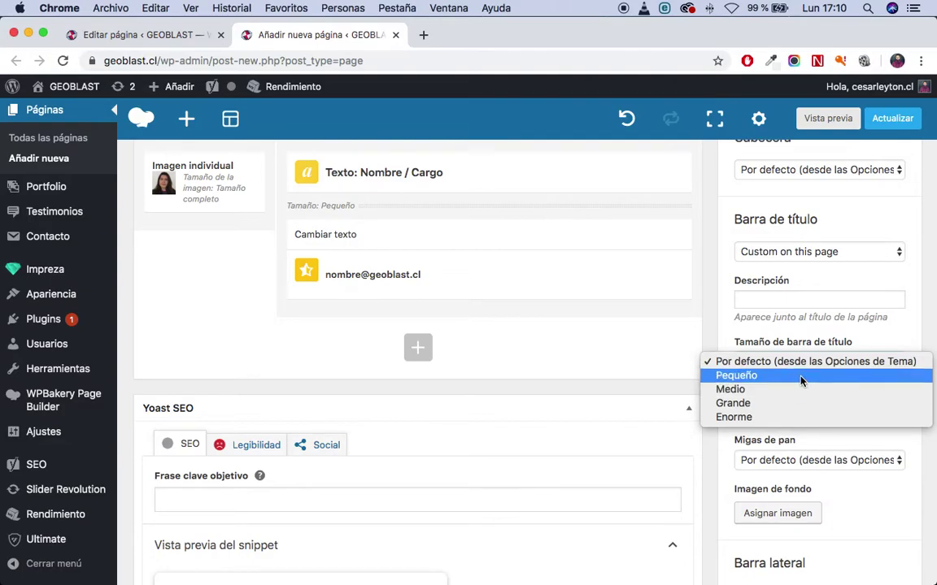
pyautogui.click(801, 379)
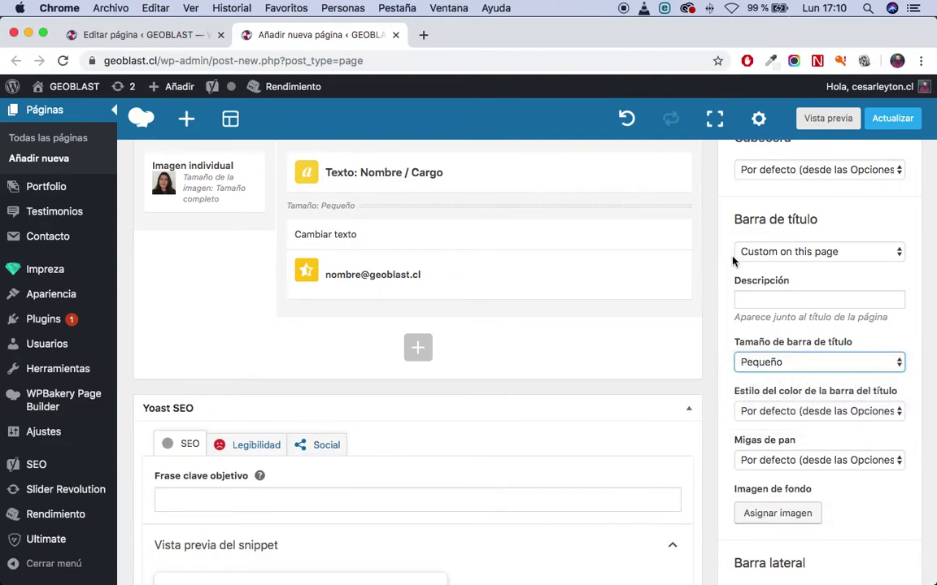
# Step: Publish the "Persona nueva" page and view the published page in a new browser tab
pyautogui.scroll(15, 734, 260)
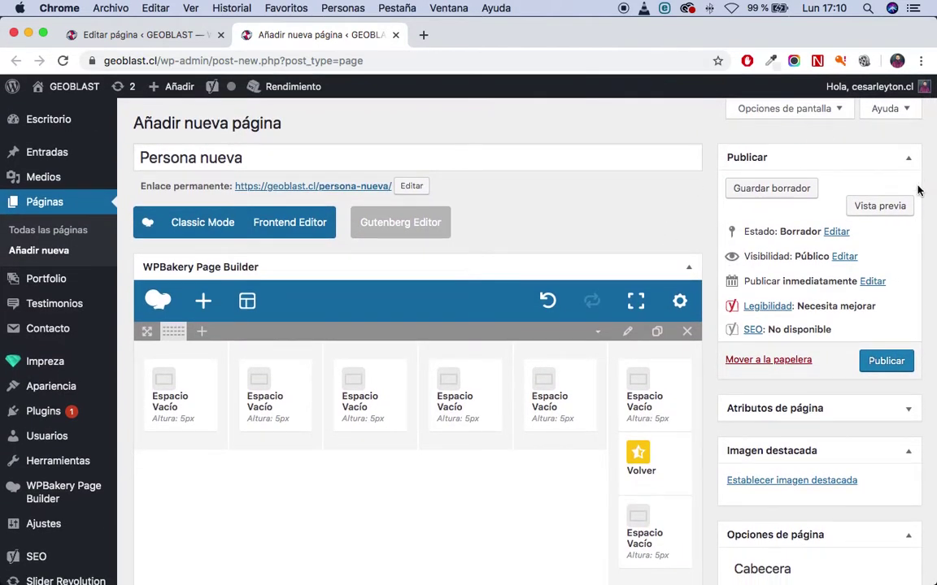
pyautogui.click(878, 360)
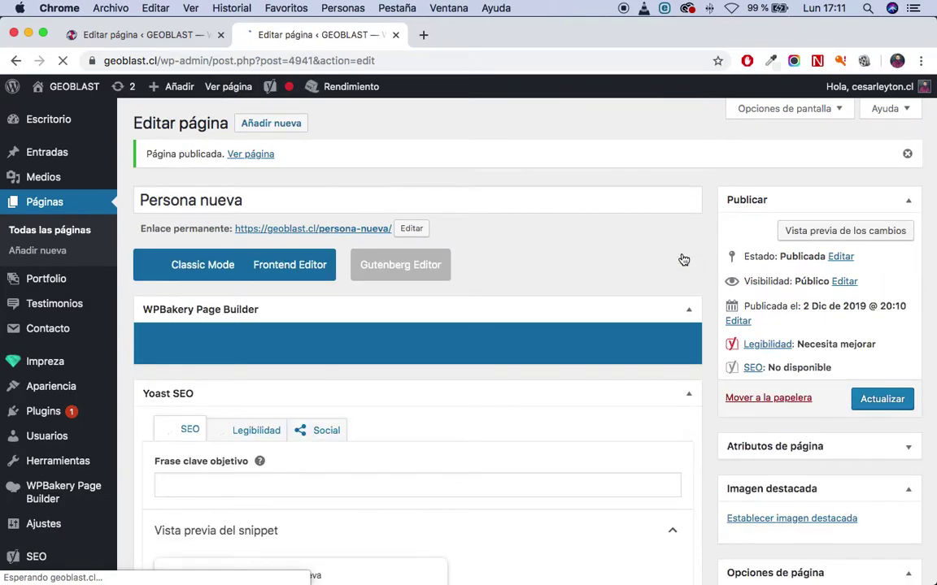
pyautogui.scroll(-1, 683, 259)
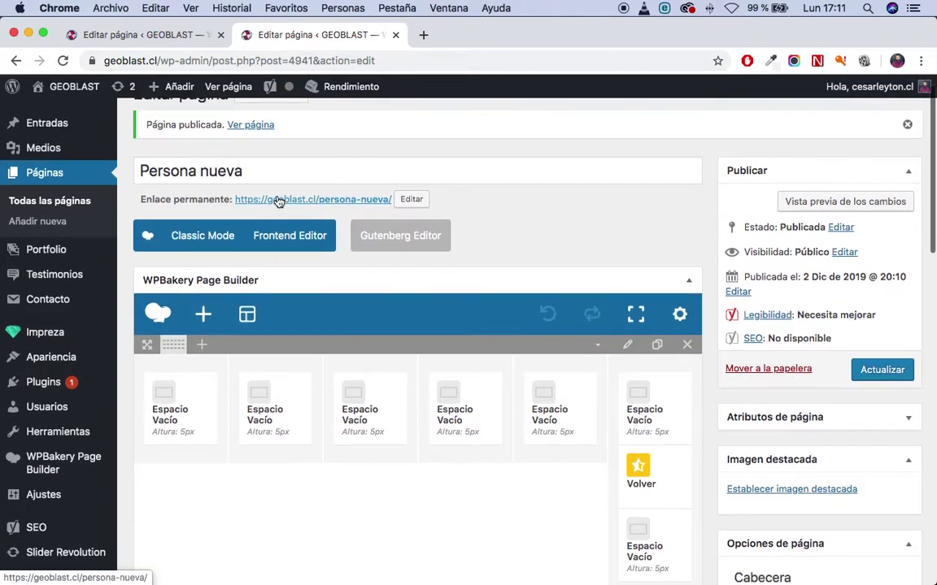
pyautogui.scroll(1, 276, 191)
pyautogui.keyDown('super'); pyautogui.click(261, 156); pyautogui.keyUp('super')
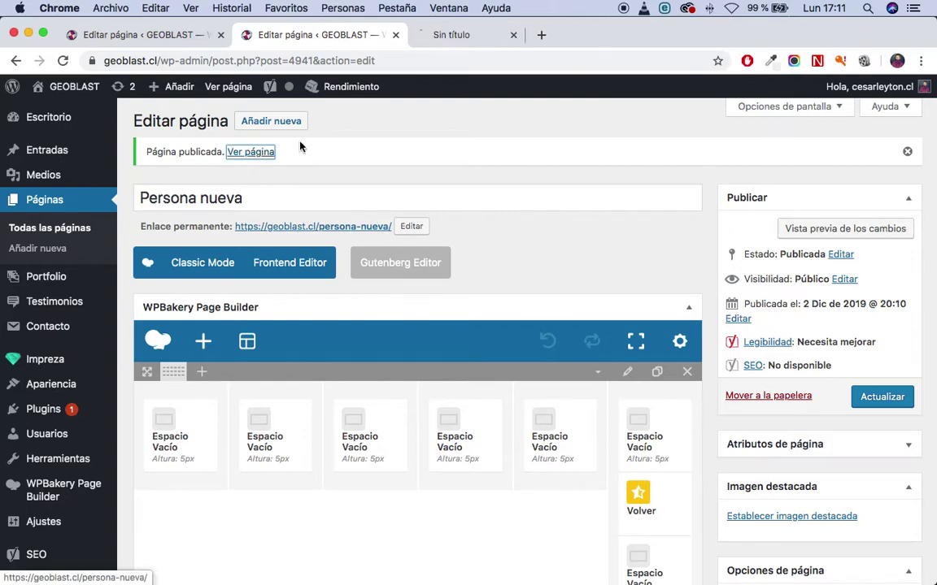
pyautogui.click(479, 37)
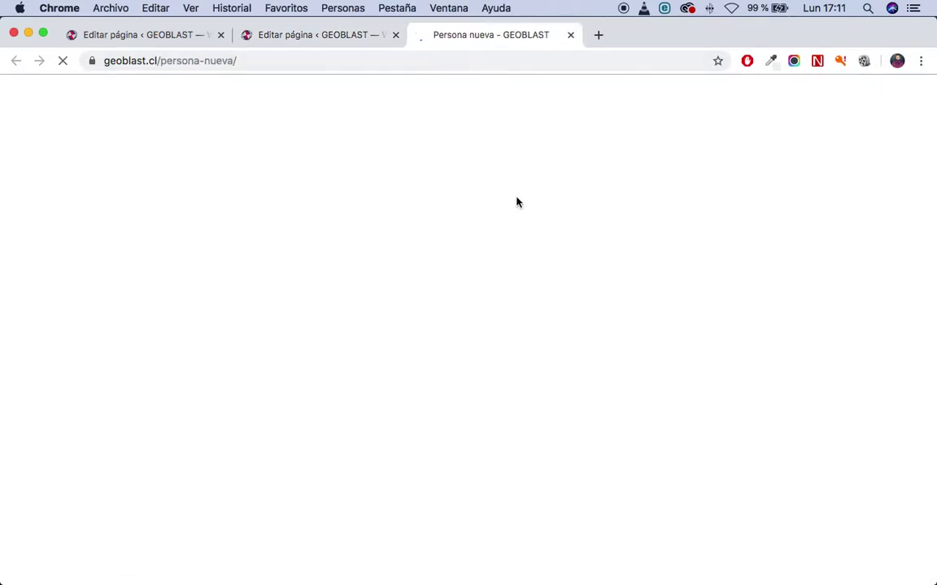
pyautogui.scroll(-2, 518, 216)
pyautogui.scroll(2, 517, 215)
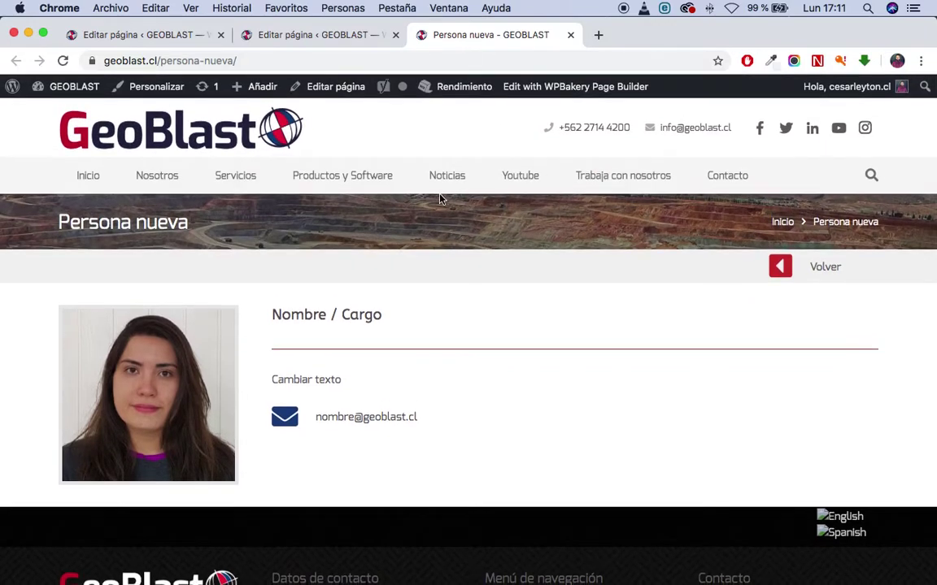
# Step: Copy the full web address of the published "Persona nueva" page
pyautogui.click(242, 61)
pyautogui.doubleClick(252, 61)
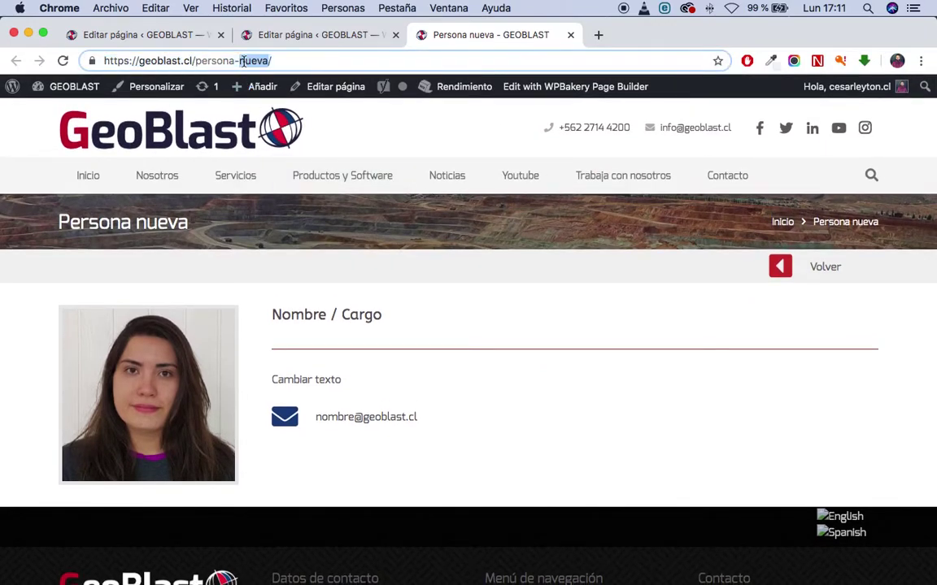
pyautogui.tripleClick(242, 61)
pyautogui.rightClick(241, 61)
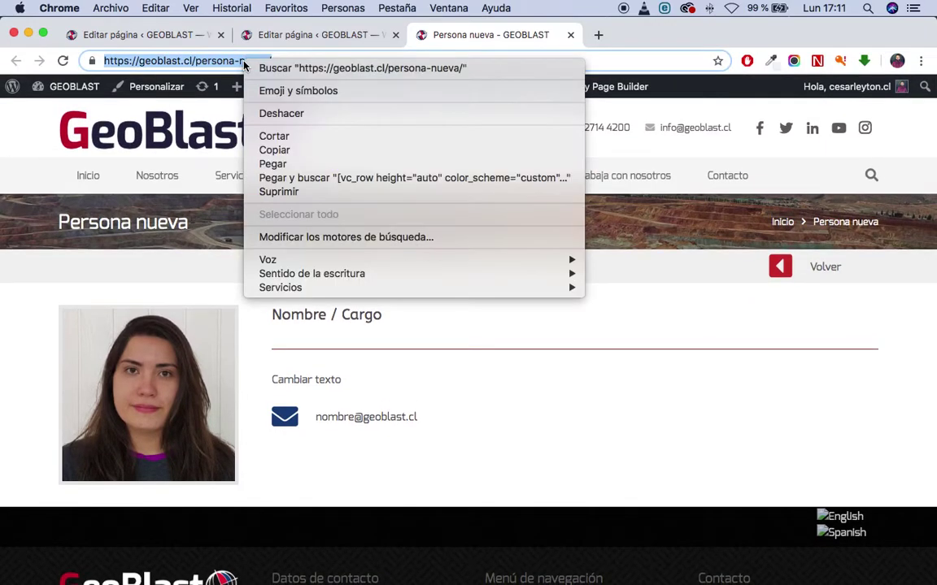
pyautogui.click(284, 151)
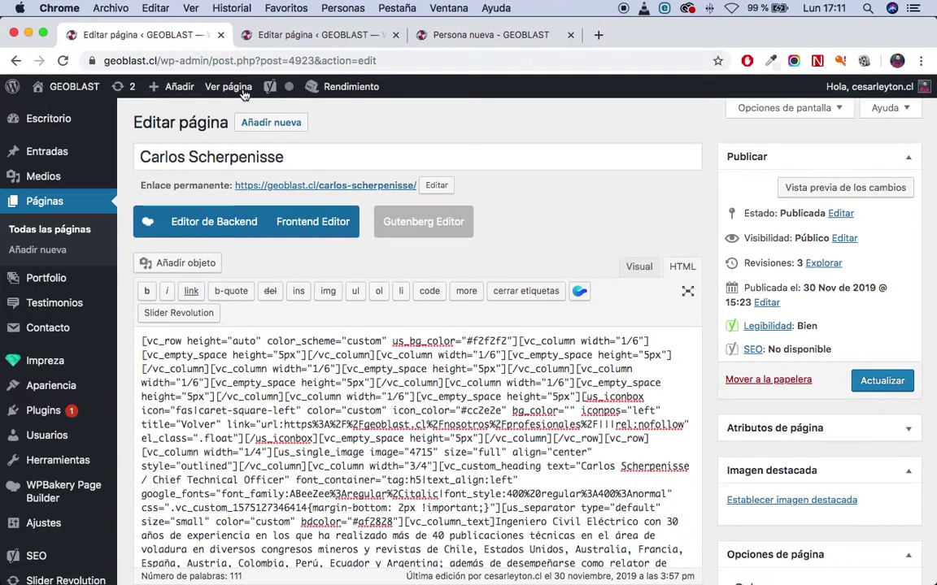
# Step: Open the site's Profesionales page in a new tab, find the Gerente Técnico Comercial's card, and open the page for editing
pyautogui.click(269, 37)
pyautogui.click(442, 37)
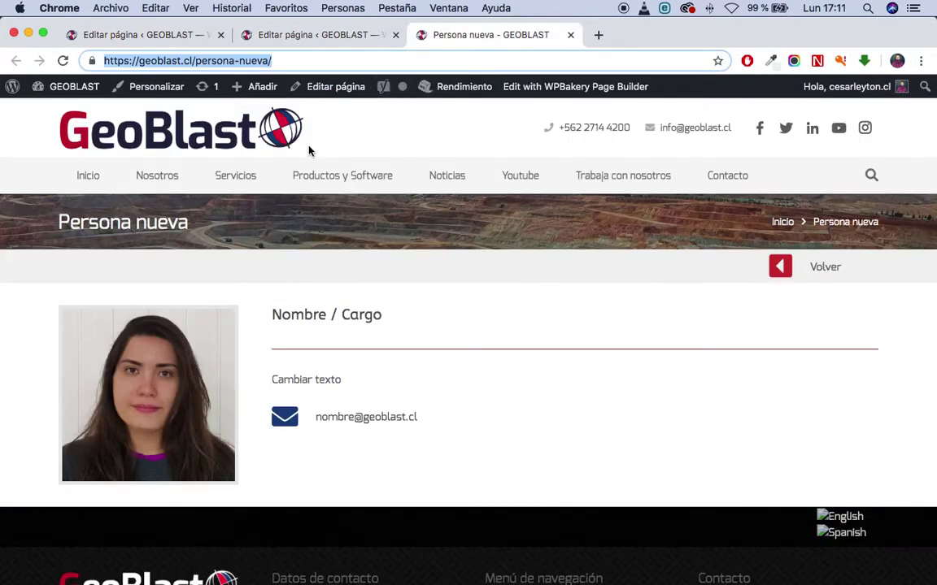
pyautogui.moveTo(192, 190)
pyautogui.keyDown('super'); pyautogui.click(170, 266); pyautogui.keyUp('super')
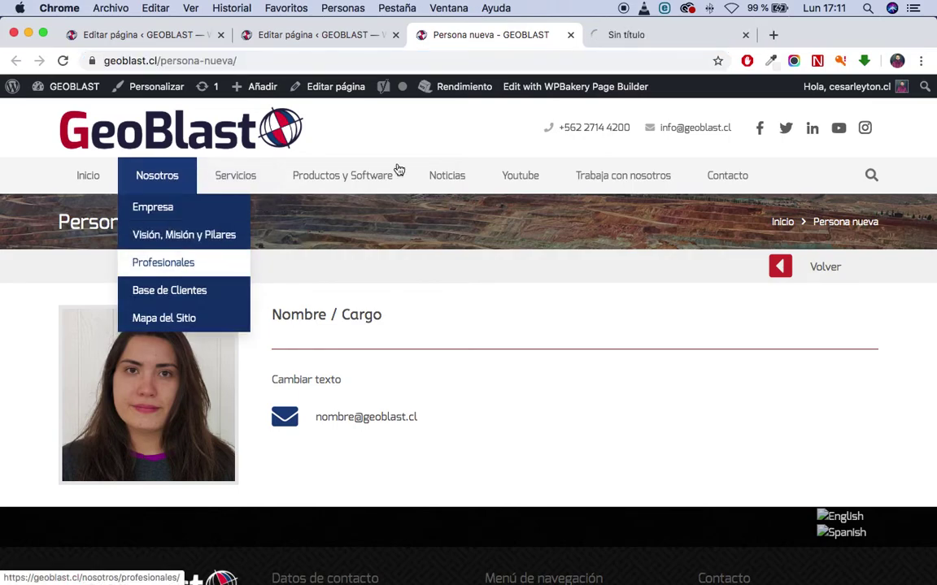
pyautogui.click(666, 32)
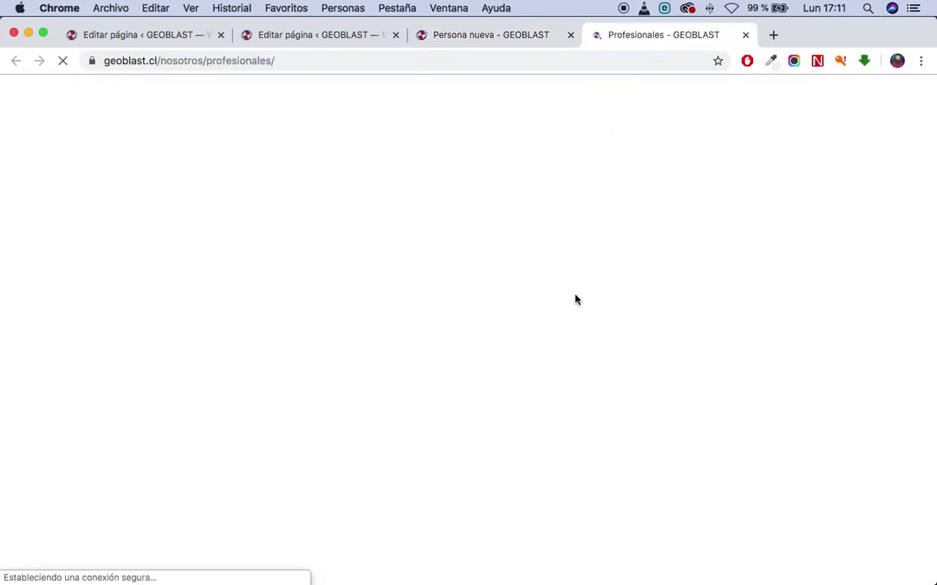
pyautogui.scroll(-3, 575, 300)
pyautogui.scroll(-5, 575, 300)
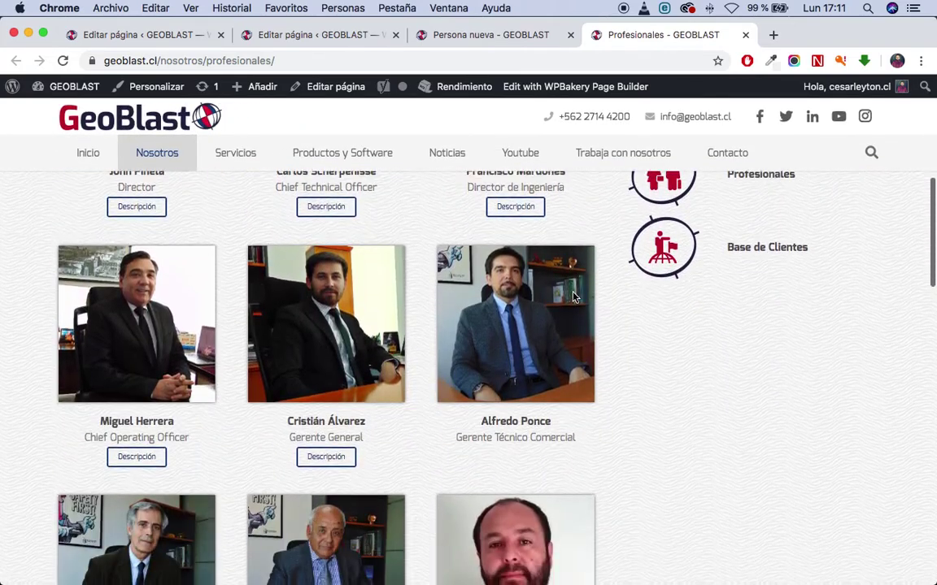
pyautogui.tripleClick(535, 421)
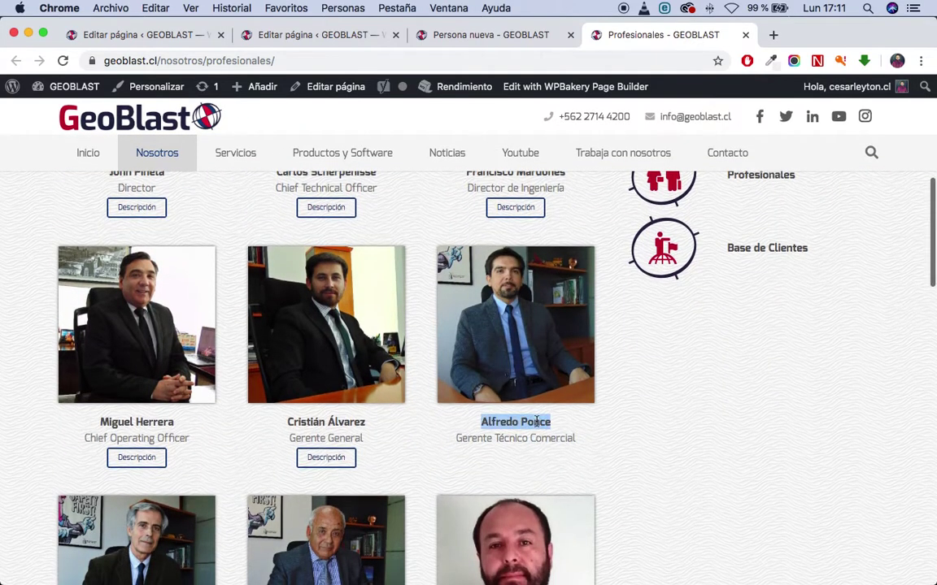
pyautogui.keyDown('super'); pyautogui.click(305, 90); pyautogui.keyUp('super')
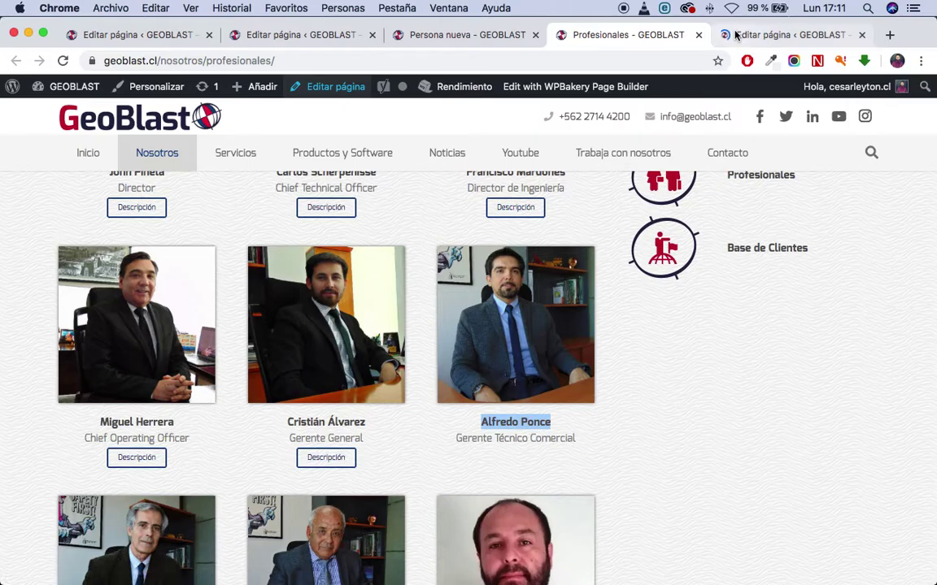
pyautogui.click(740, 35)
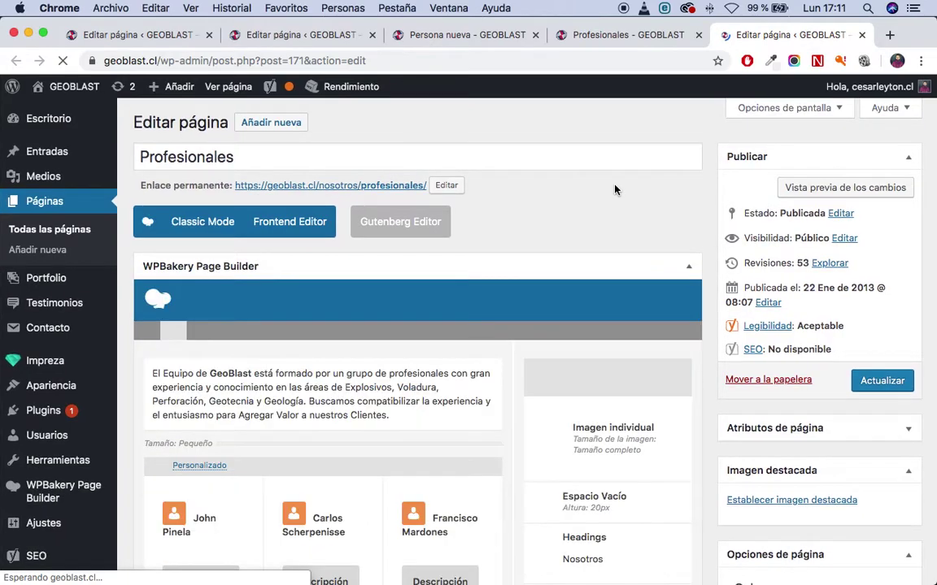
# Step: Duplicate the Descripción button of the middle profile in the second team row and move the copy under that row's third profile
pyautogui.scroll(-4, 612, 195)
pyautogui.scroll(-5, 608, 205)
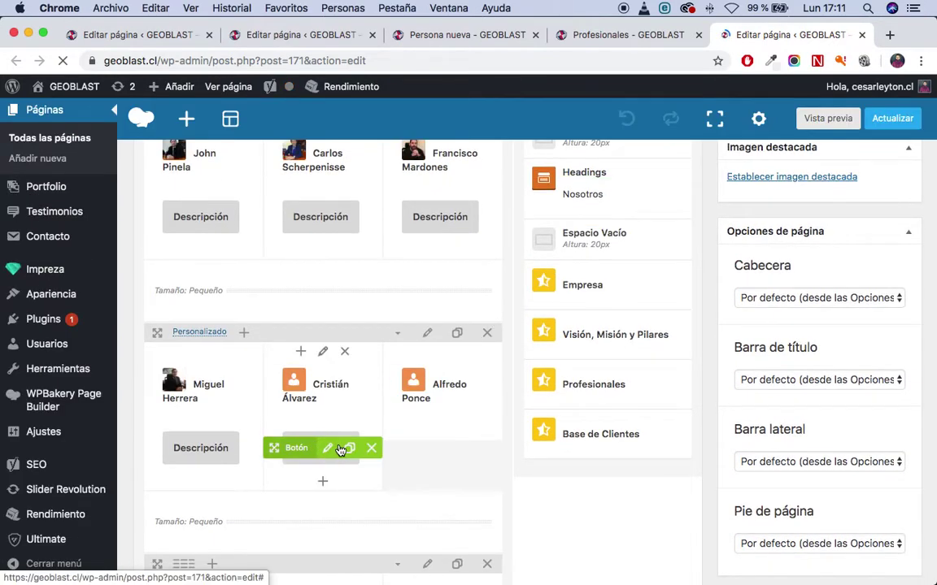
pyautogui.rightClick(350, 449)
pyautogui.click(349, 448)
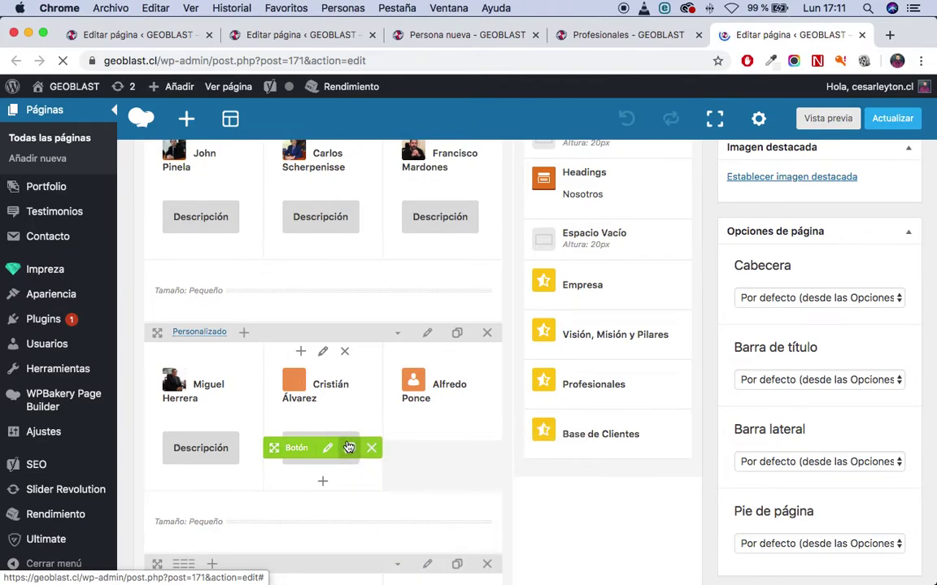
pyautogui.click(349, 448)
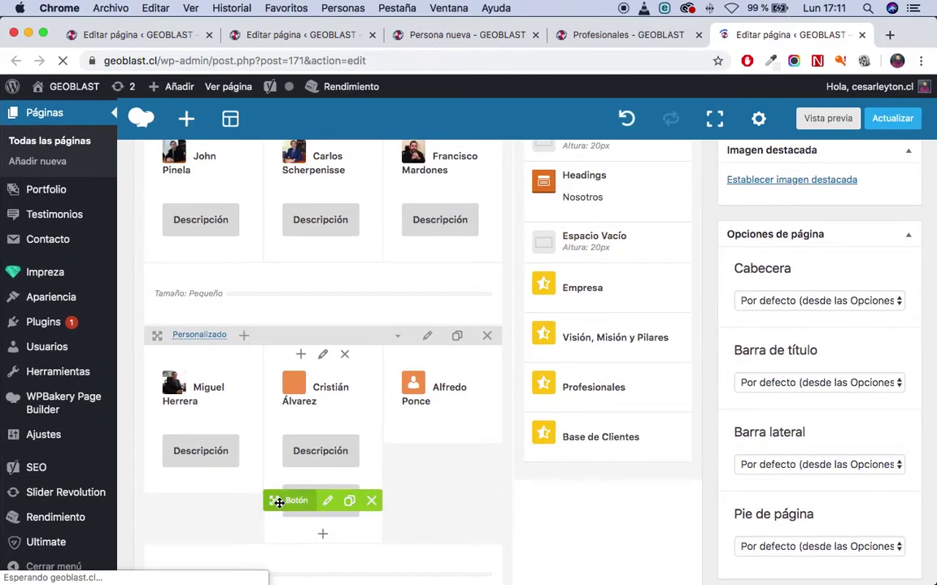
pyautogui.moveTo(404, 423)
pyautogui.mouseDown()
pyautogui.moveTo(428, 412)
pyautogui.moveTo(431, 457)
pyautogui.mouseUp()
pyautogui.click(448, 454)
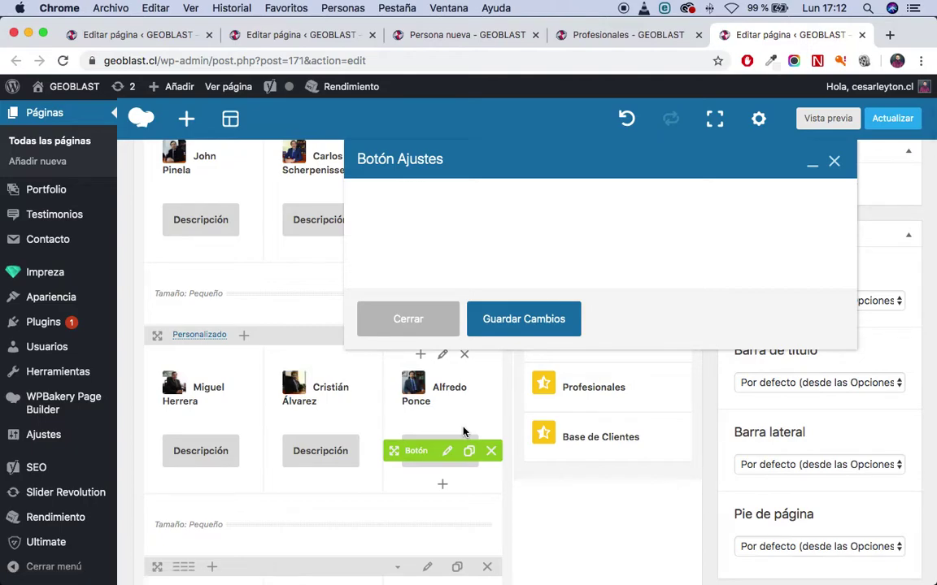
pyautogui.moveTo(533, 174); pyautogui.dragTo(446, 124)
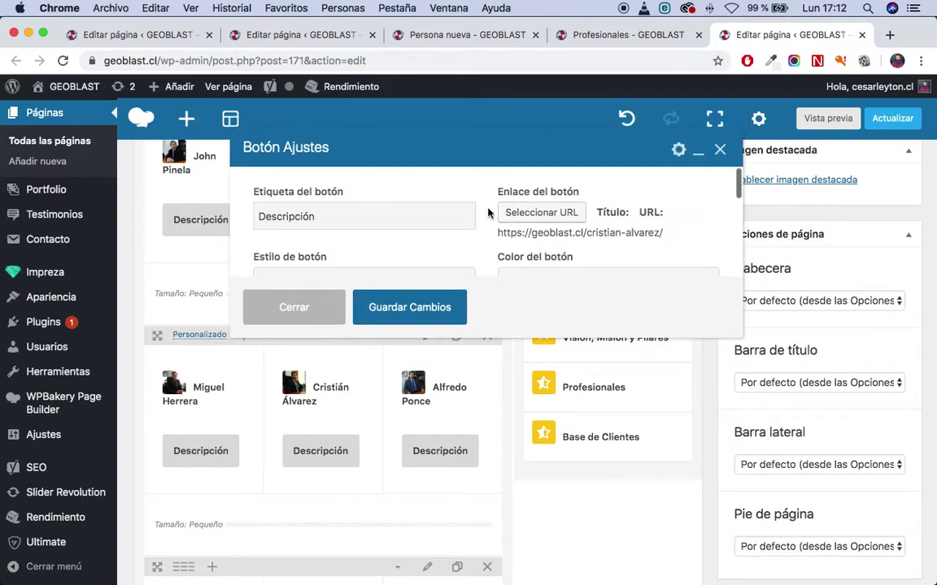
pyautogui.moveTo(741, 337); pyautogui.dragTo(765, 485)
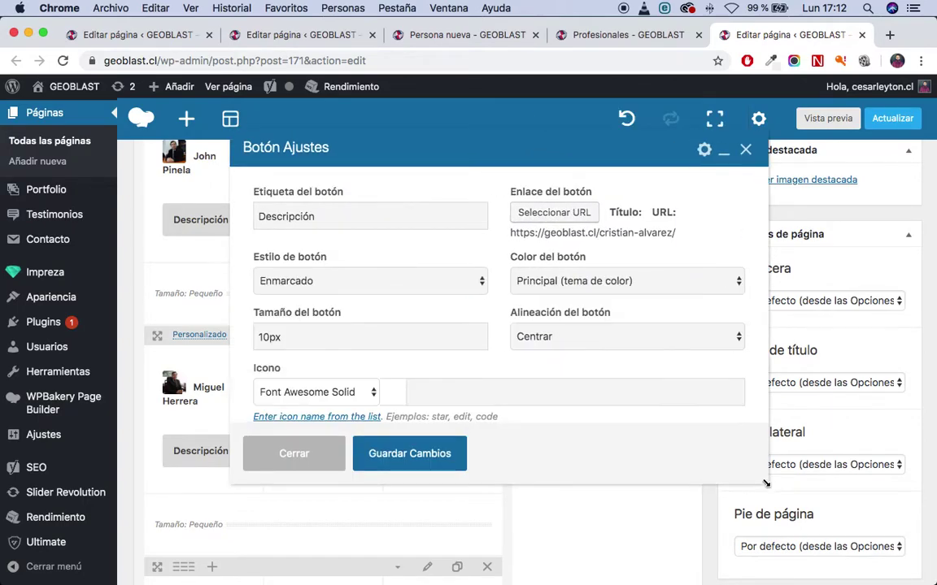
pyautogui.click(528, 211)
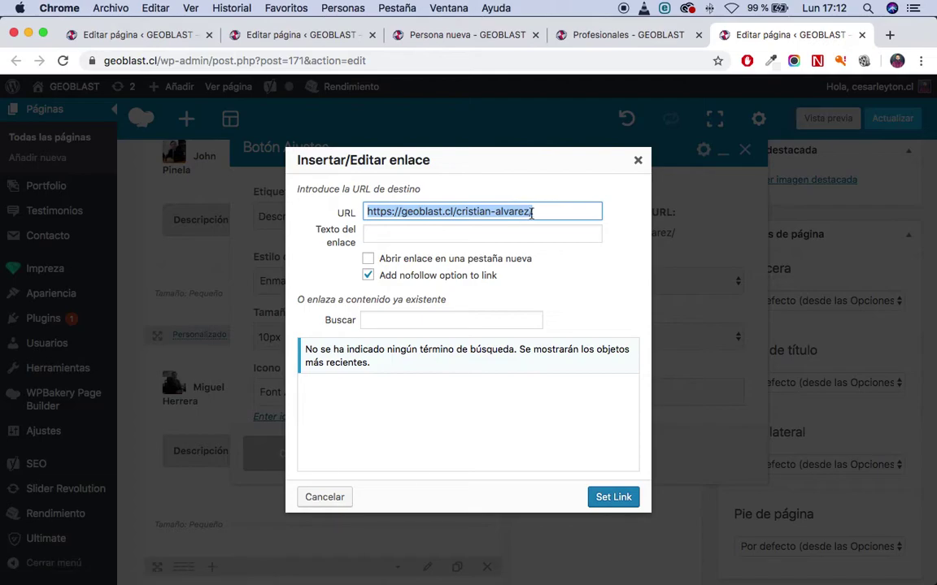
pyautogui.press('BackSpace')
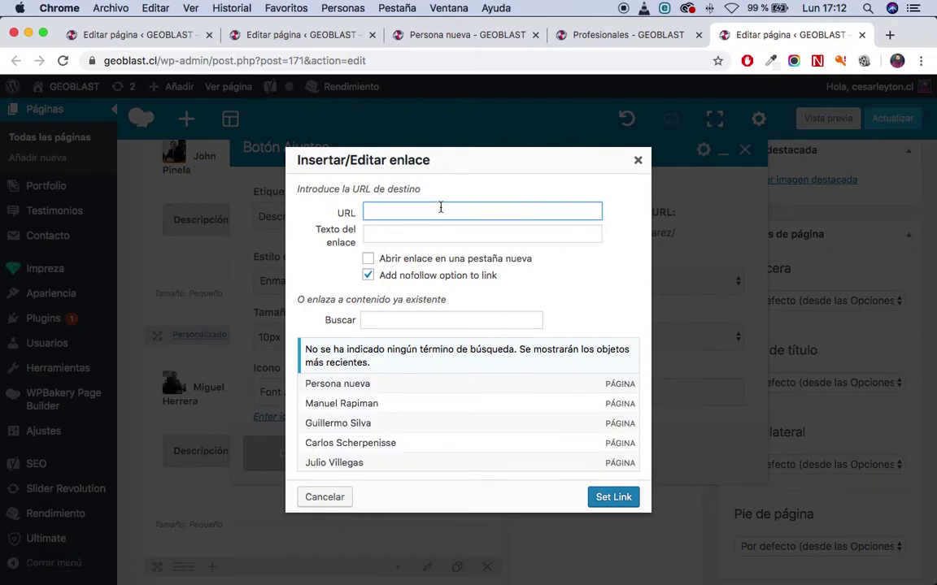
pyautogui.rightClick(441, 208)
pyautogui.click(464, 273)
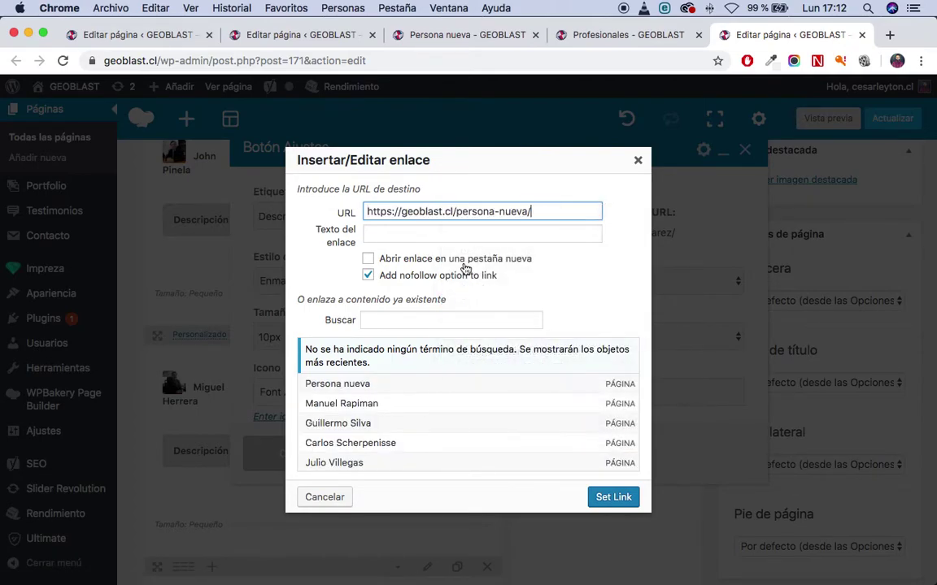
pyautogui.moveTo(455, 211); pyautogui.dragTo(529, 211)
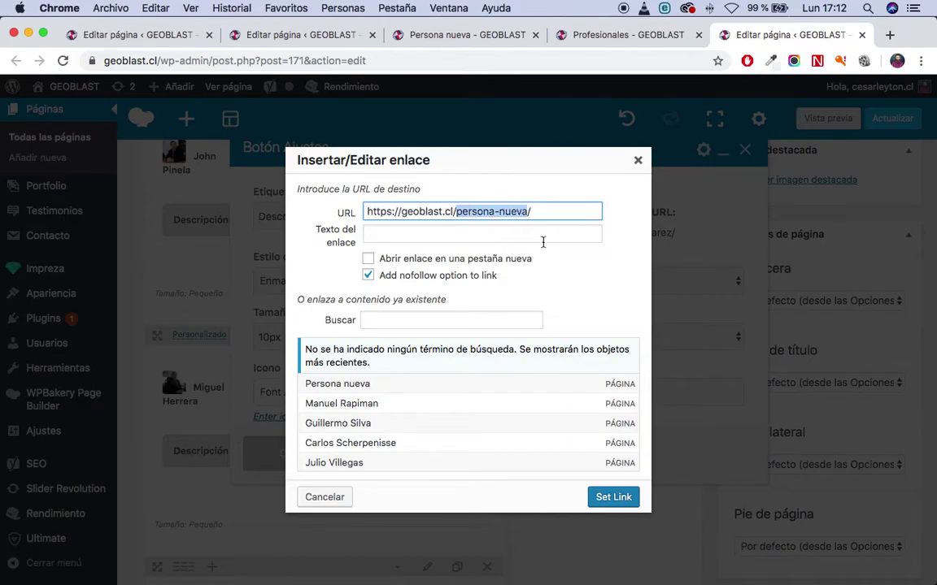
pyautogui.click(611, 497)
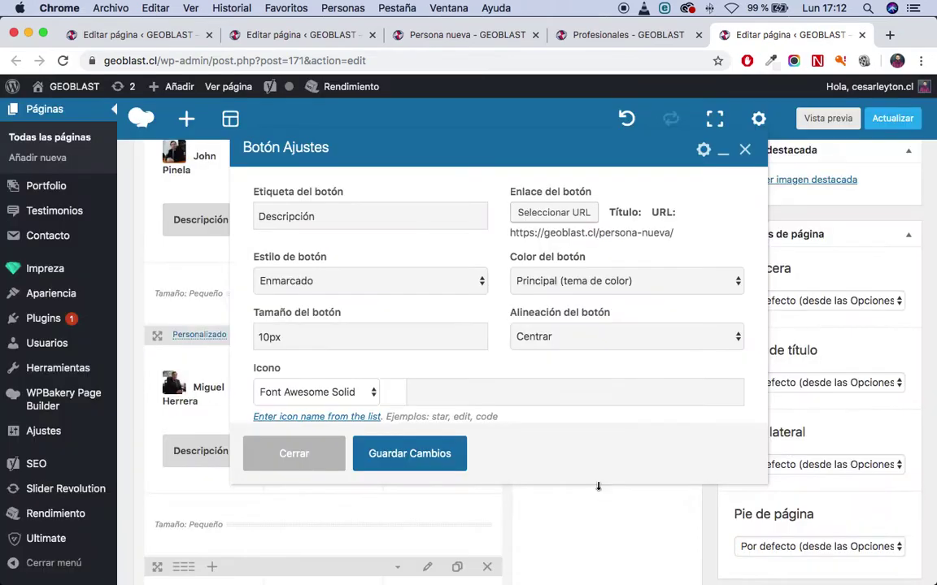
pyautogui.click(415, 459)
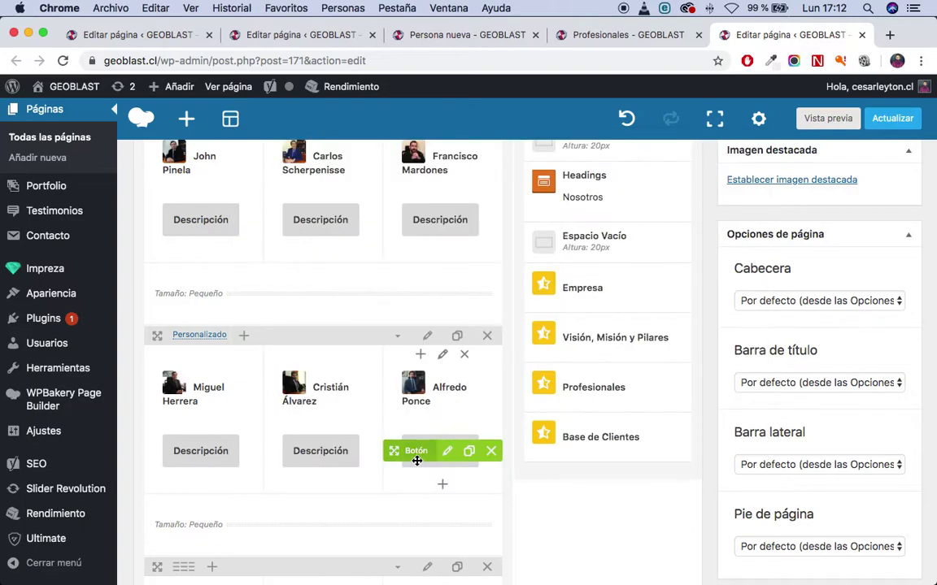
pyautogui.click(892, 119)
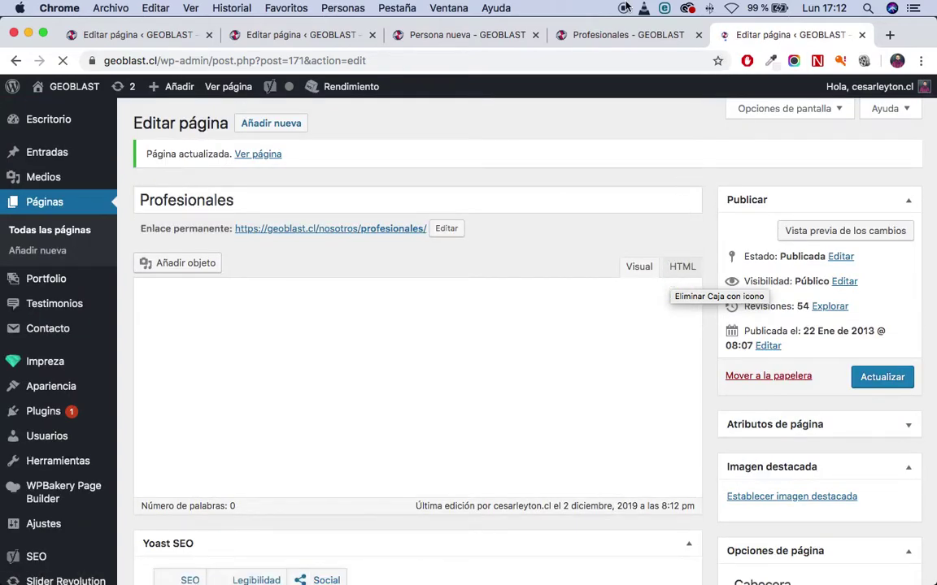
# Step: Reload the public Profesionales page and follow the new Descripción button under the Gerente Técnico Comercial
pyautogui.click(569, 32)
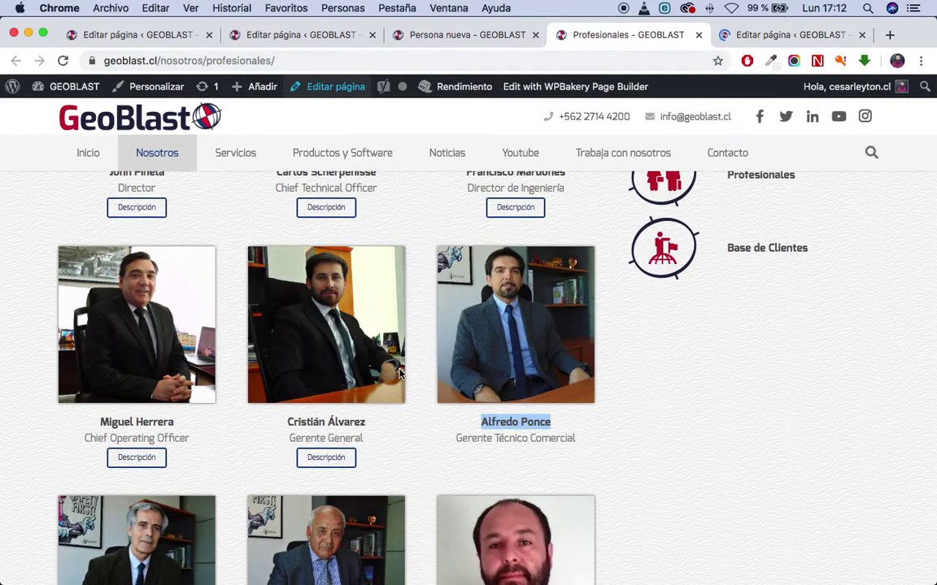
pyautogui.moveTo(616, 450); pyautogui.dragTo(576, 440)
pyautogui.click(583, 440)
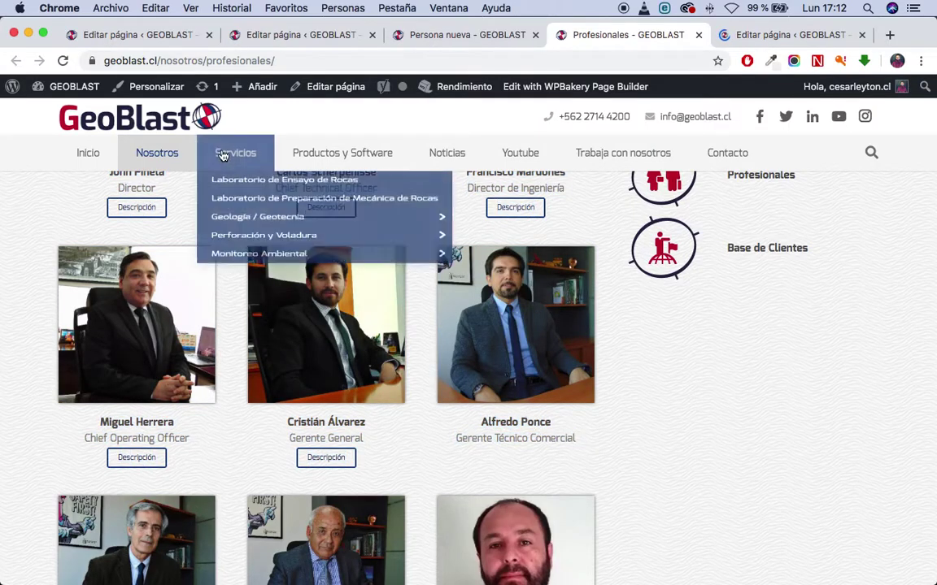
pyautogui.click(62, 60)
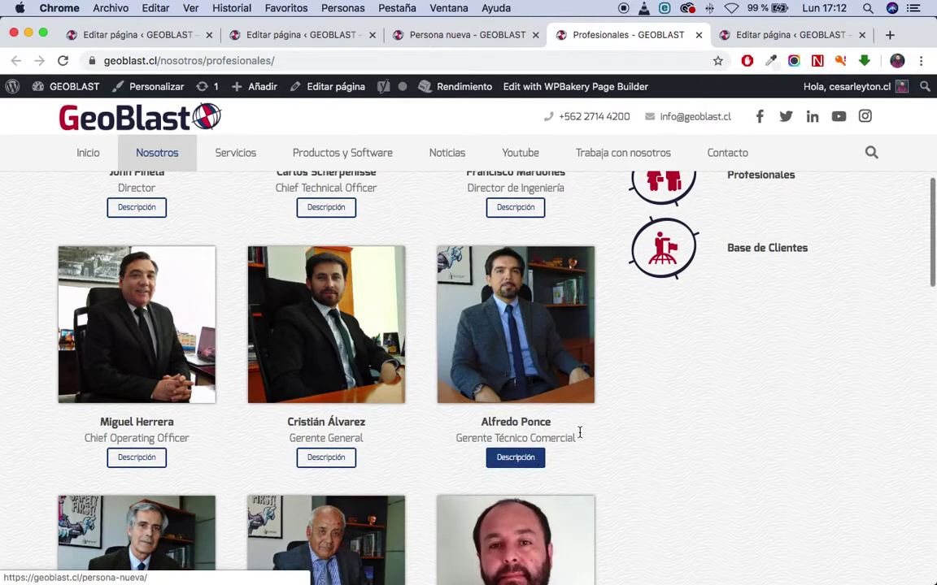
pyautogui.click(536, 464)
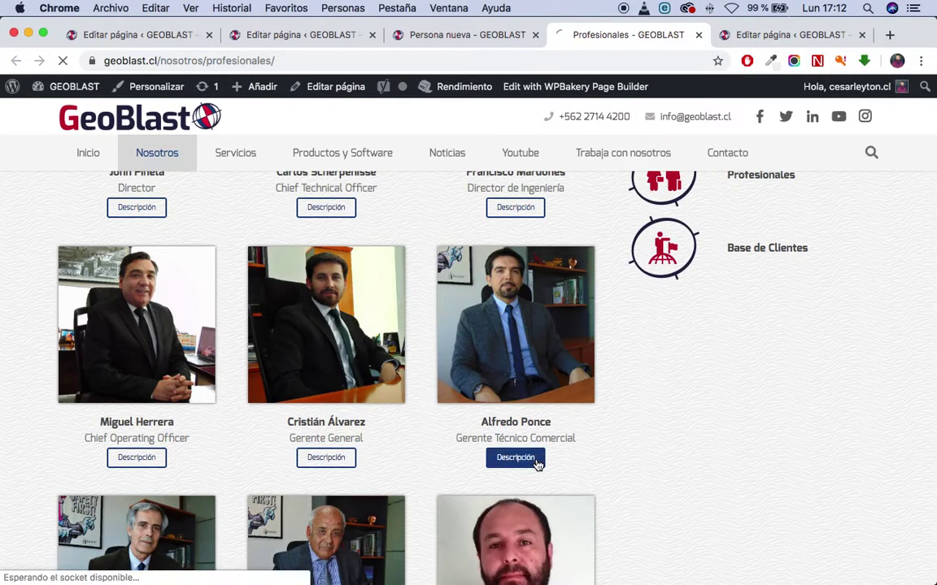